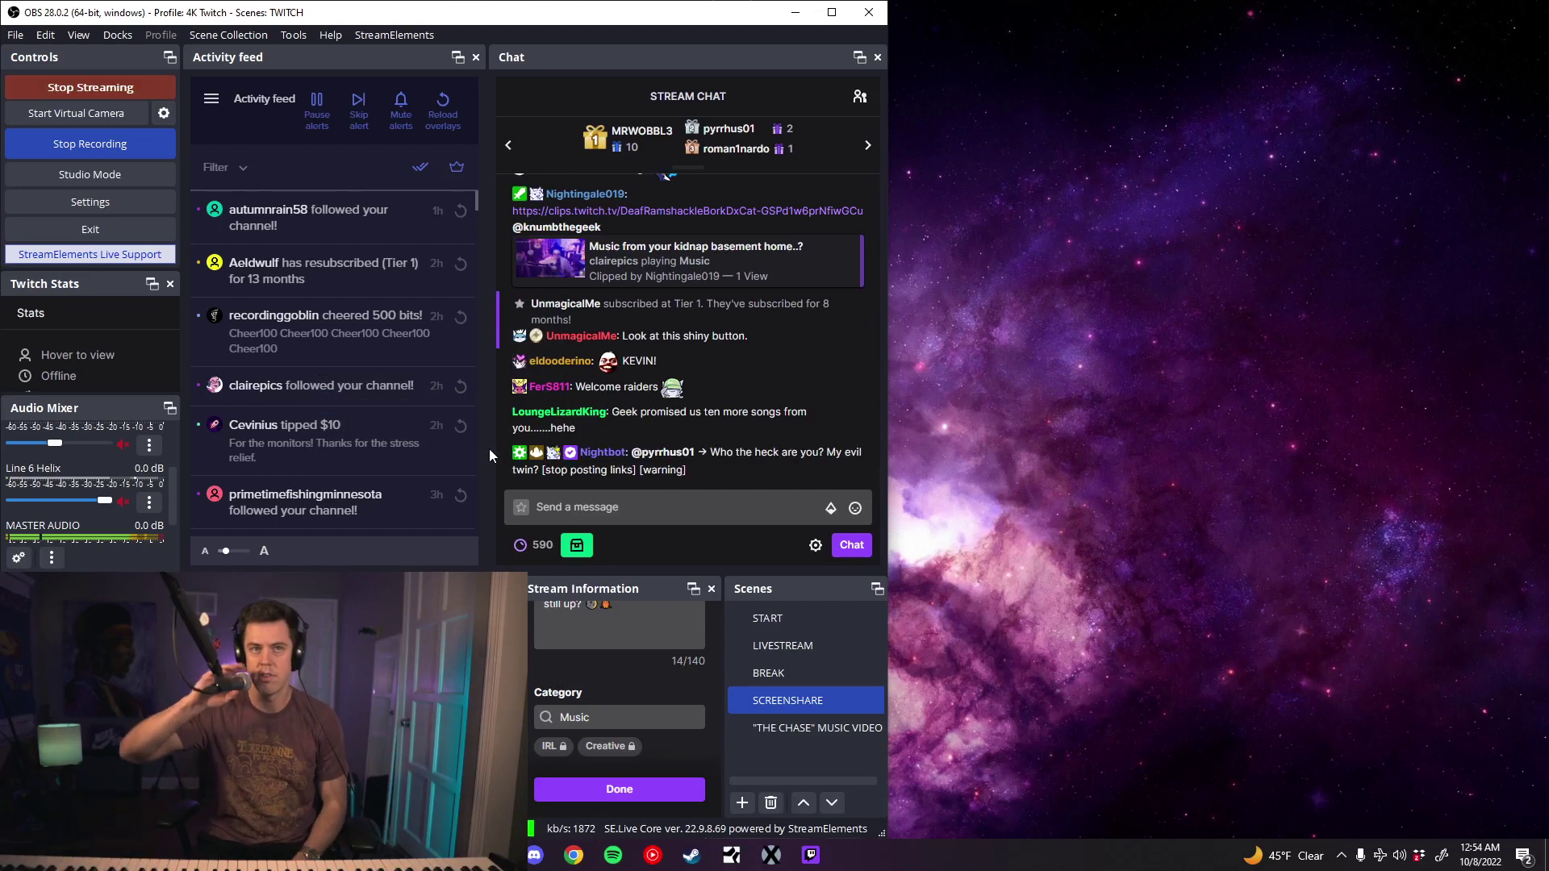
Move the OBS window left by dragging its title bar.
mouse_move(698, 21)
mouse_down()
mouse_move(575, 45)
mouse_move(528, 32)
mouse_up()
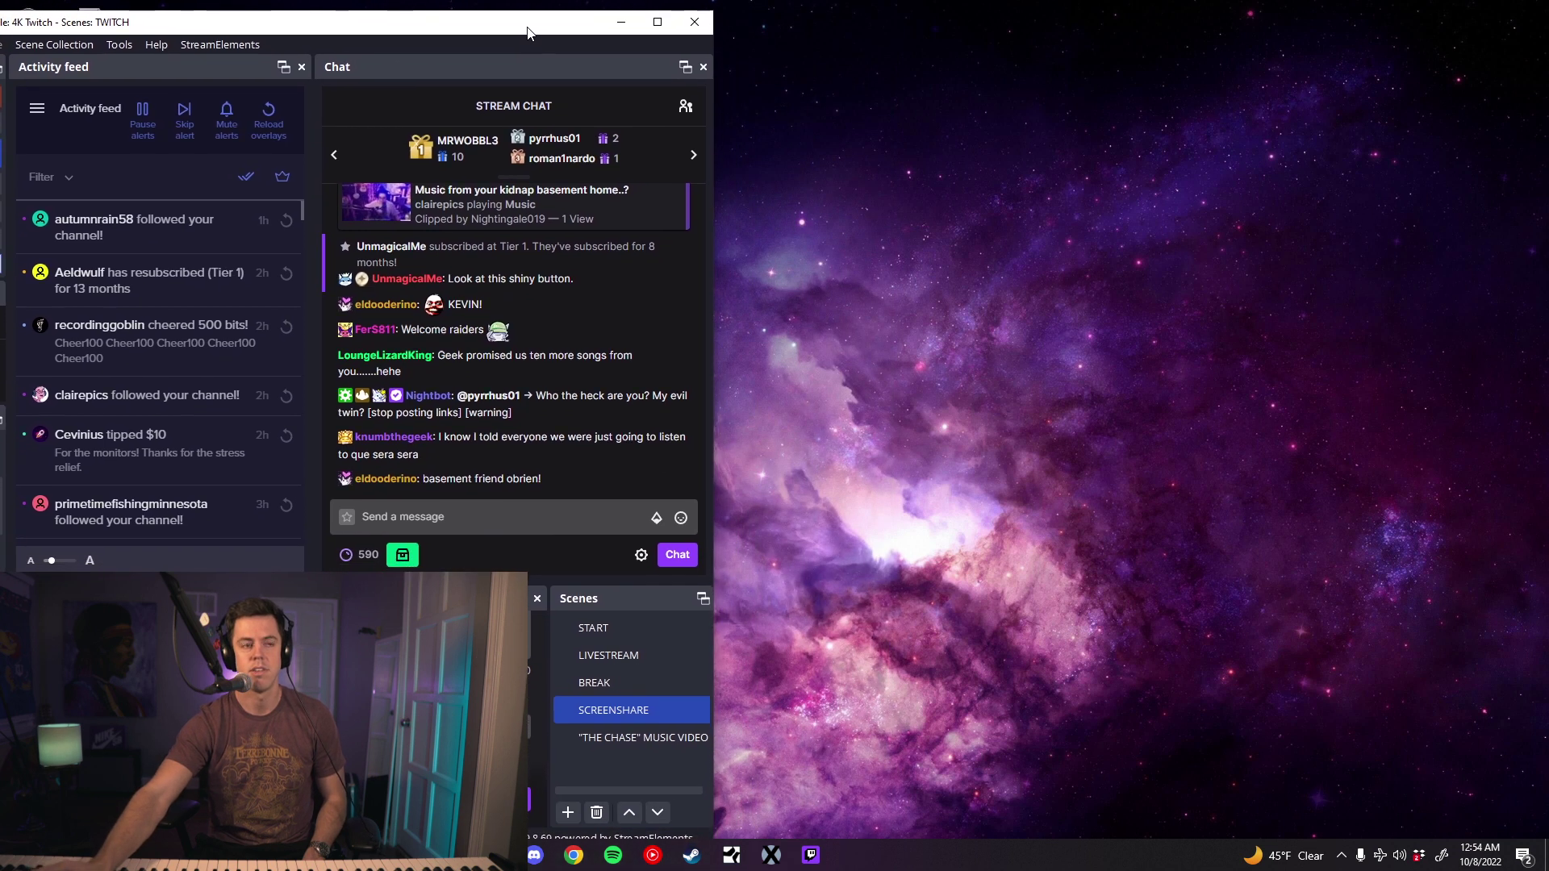
drag(528, 32, 525, 19)
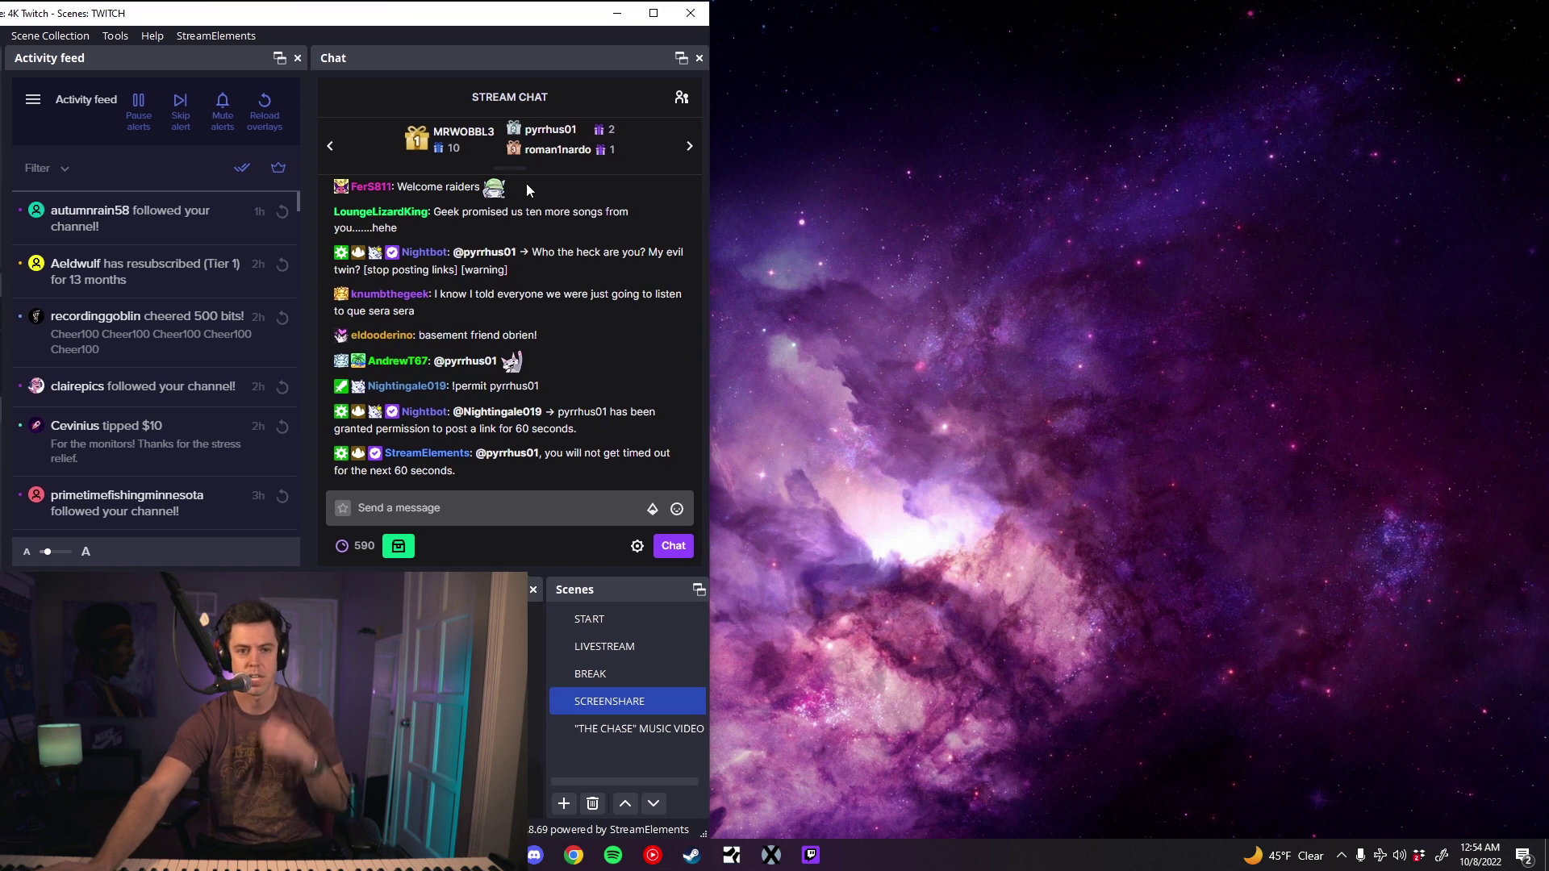
Bring up the Windows overview of open windows and recent lyrics files.
key(super)
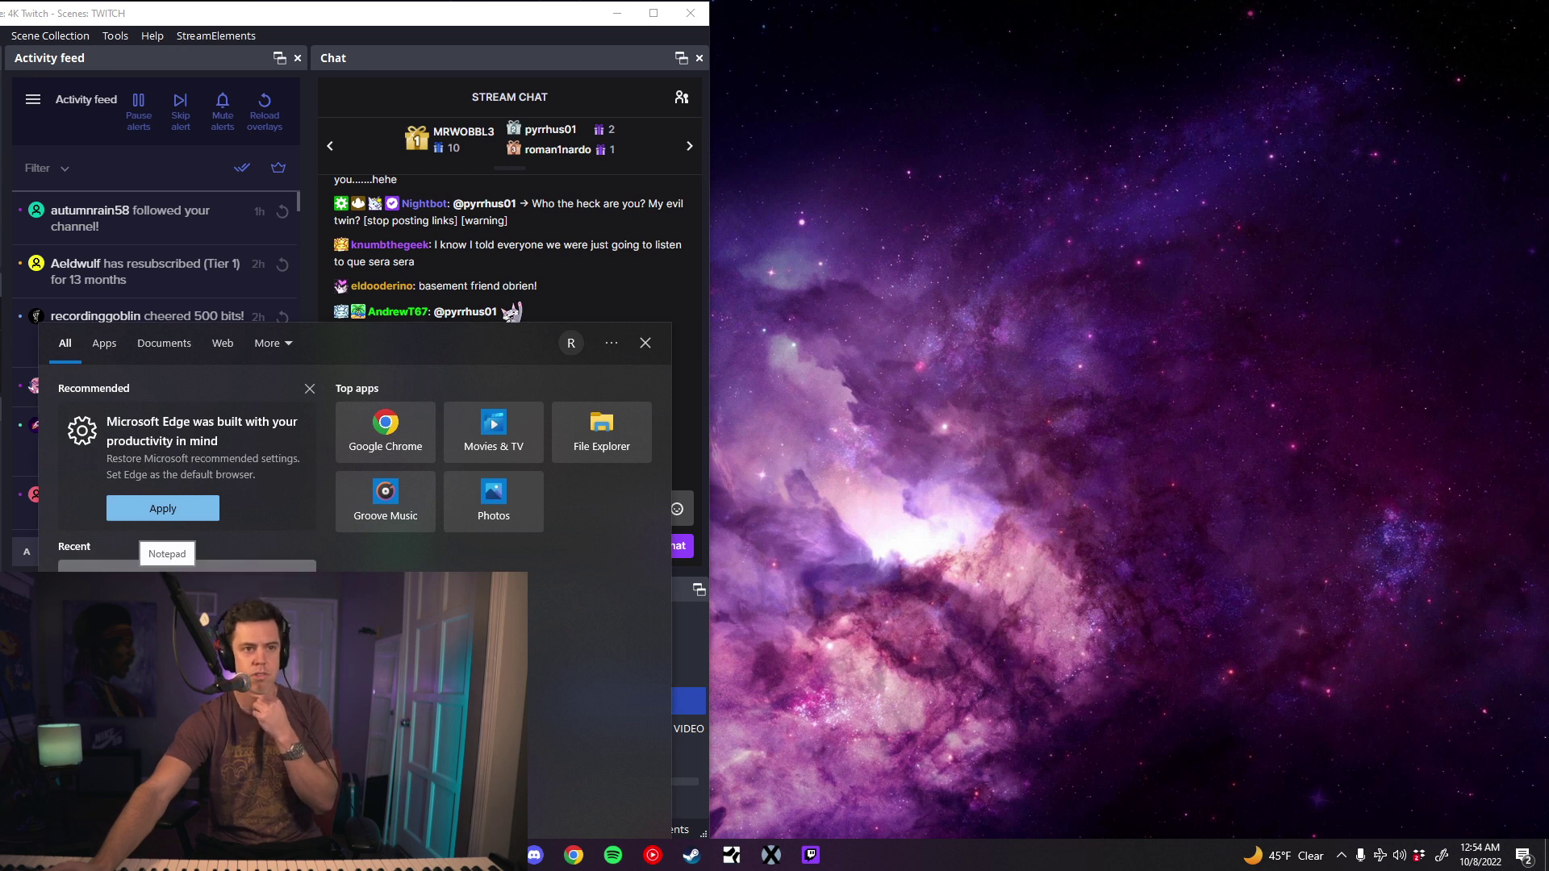
key(super+Tab)
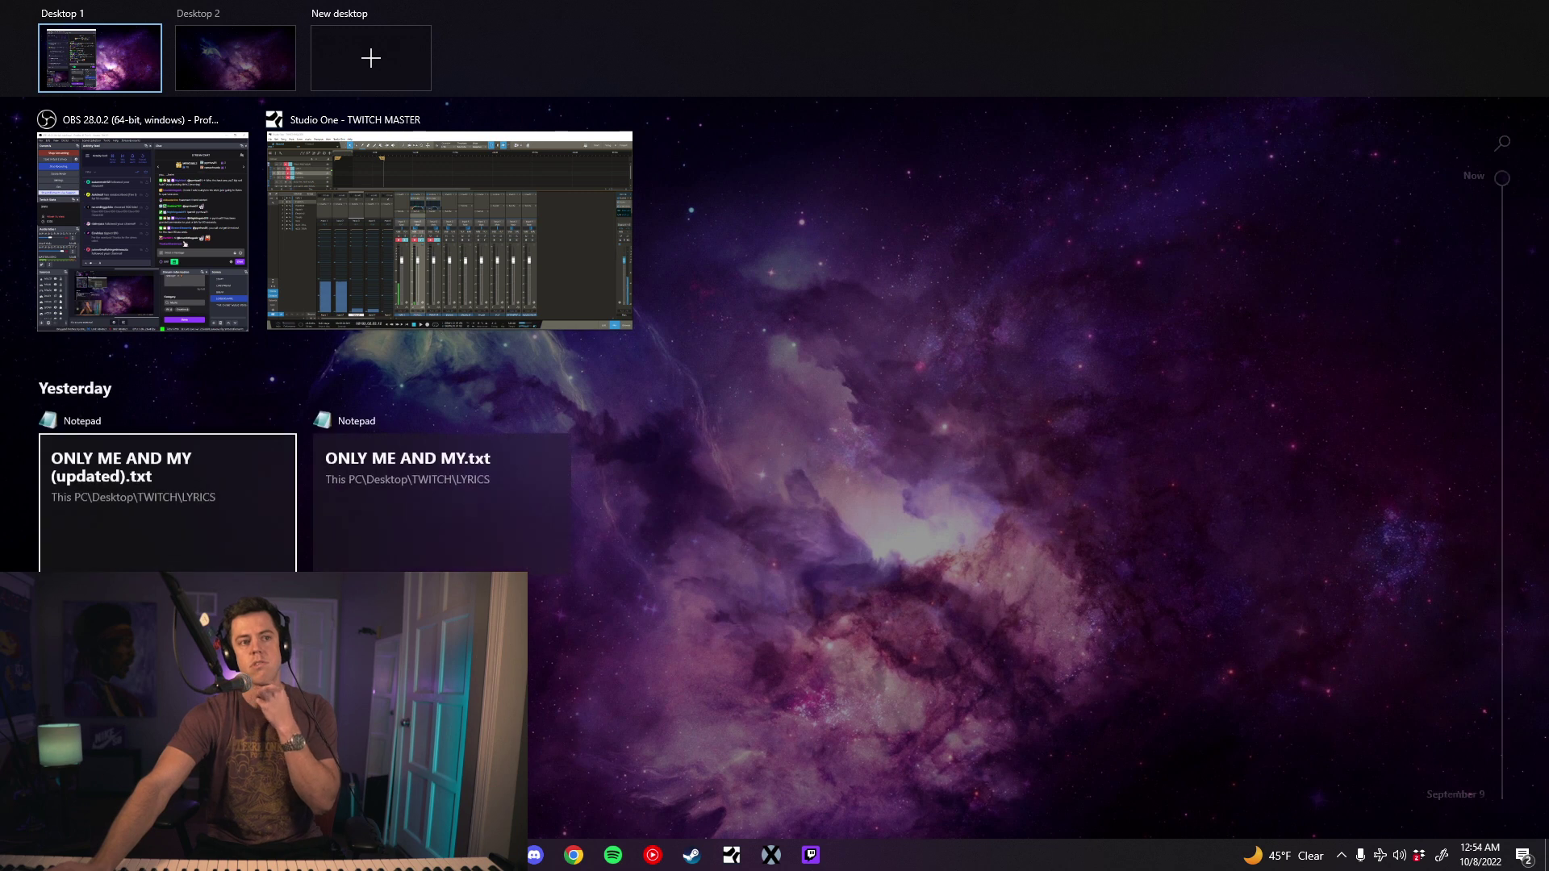
Open the 'ONLY ME AND MY (updated)' lyrics in Notepad, shift it right, and bring OBS back on screen.
click(176, 525)
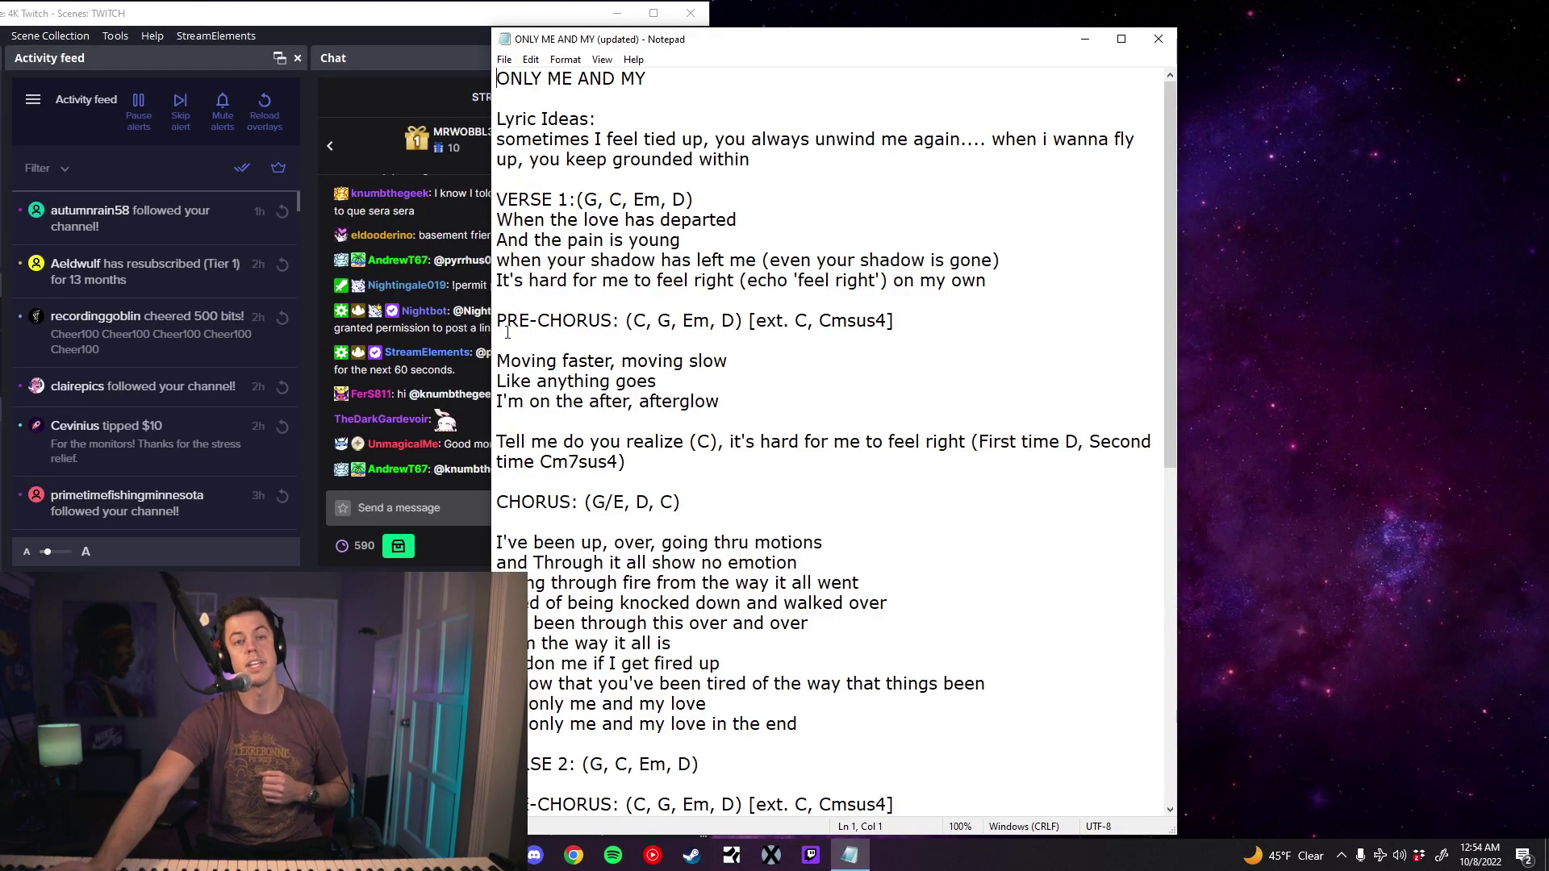
drag(796, 56, 1072, 49)
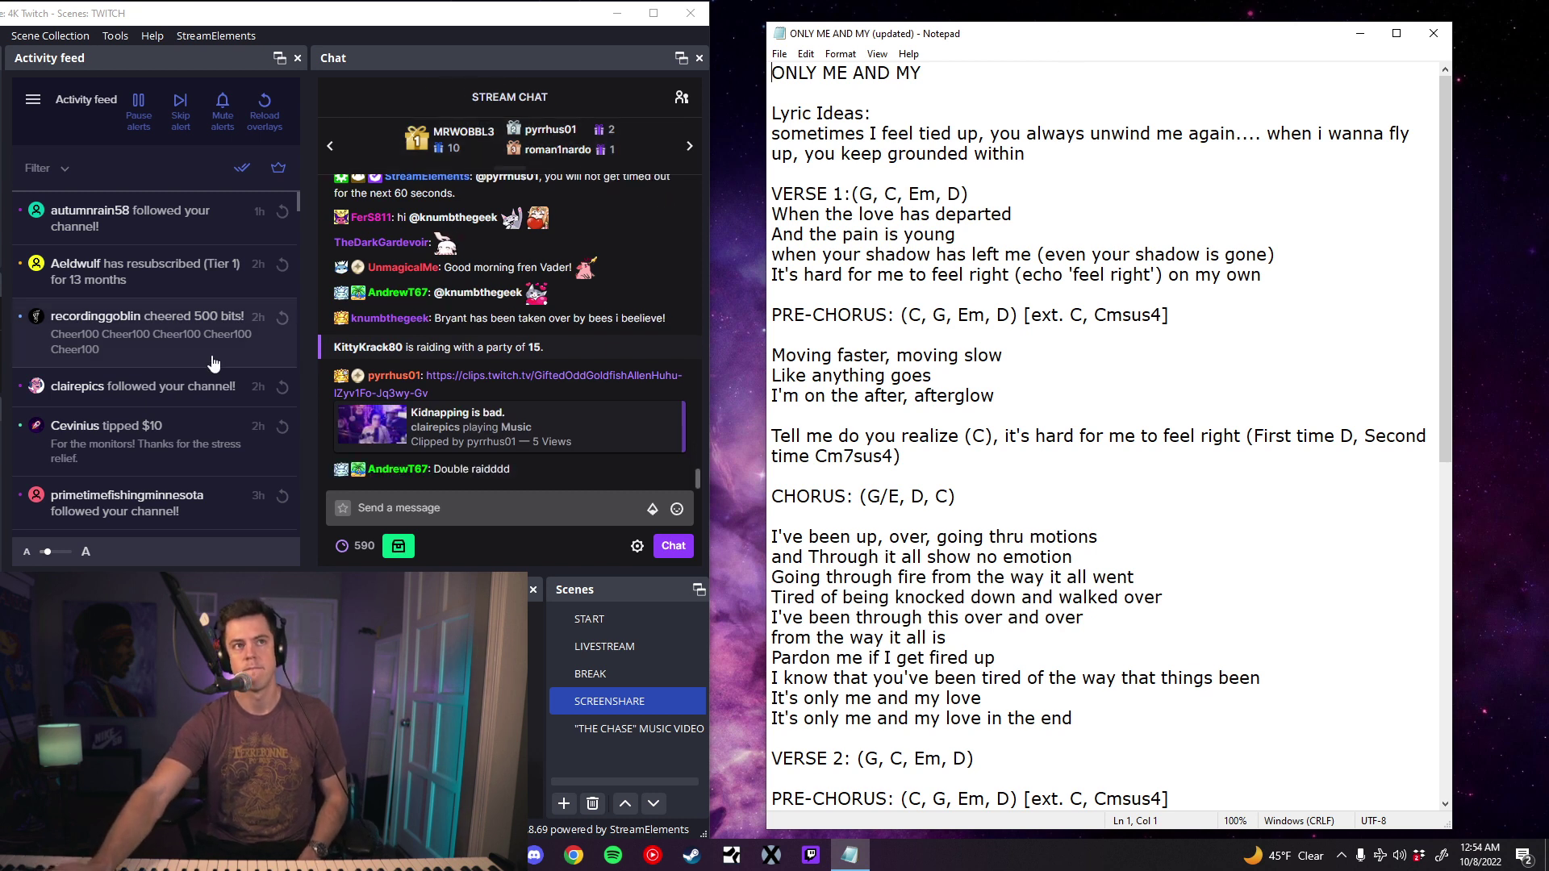
scroll(210, 368, down, 1)
scroll(211, 368, up, 1)
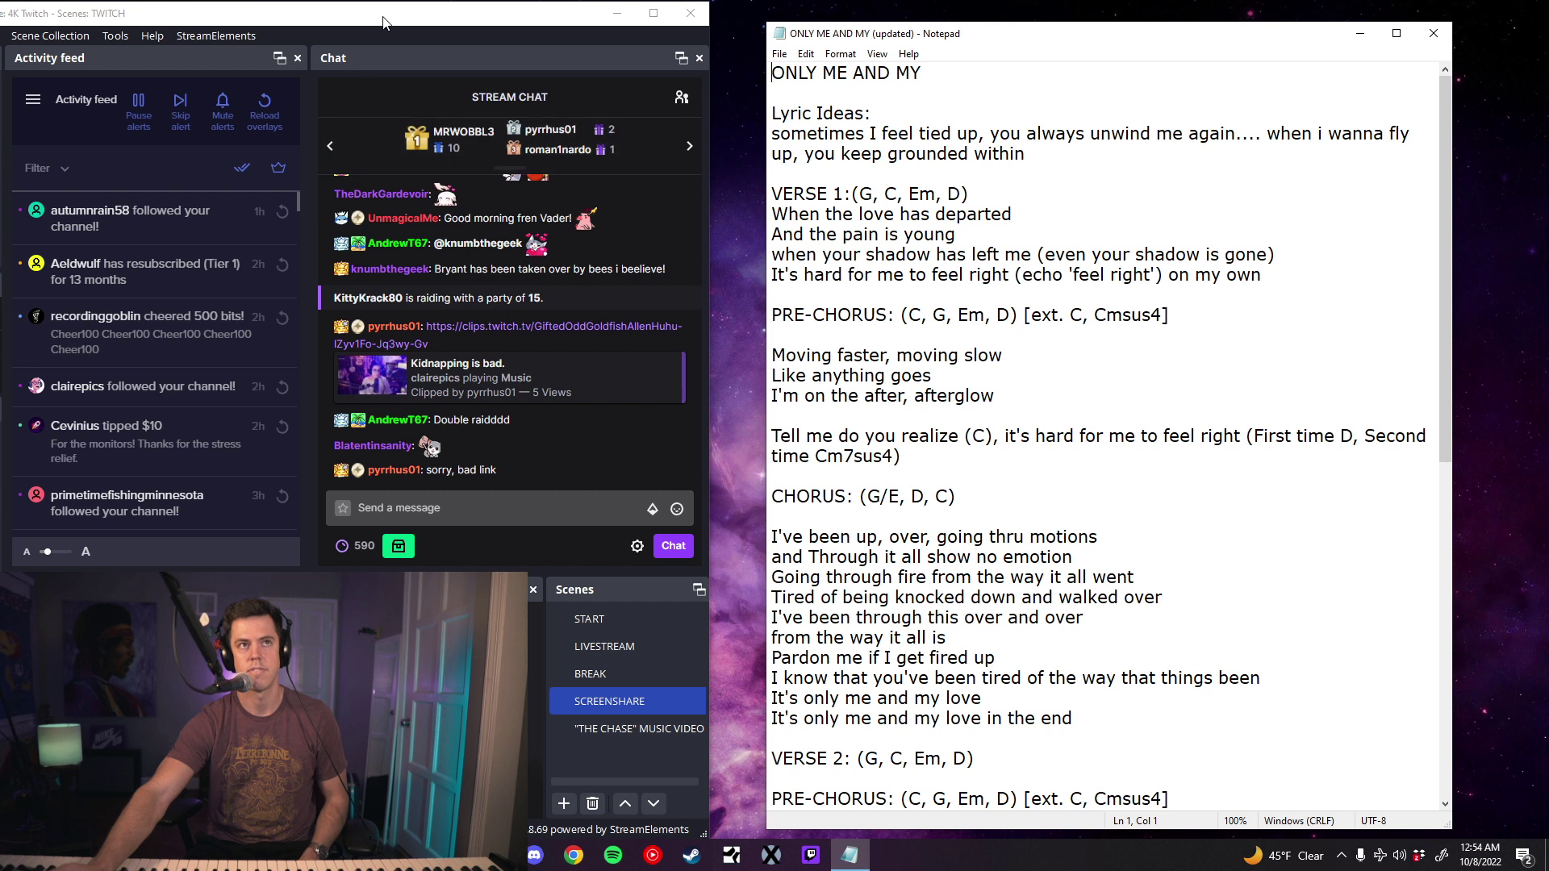
drag(384, 17, 684, 16)
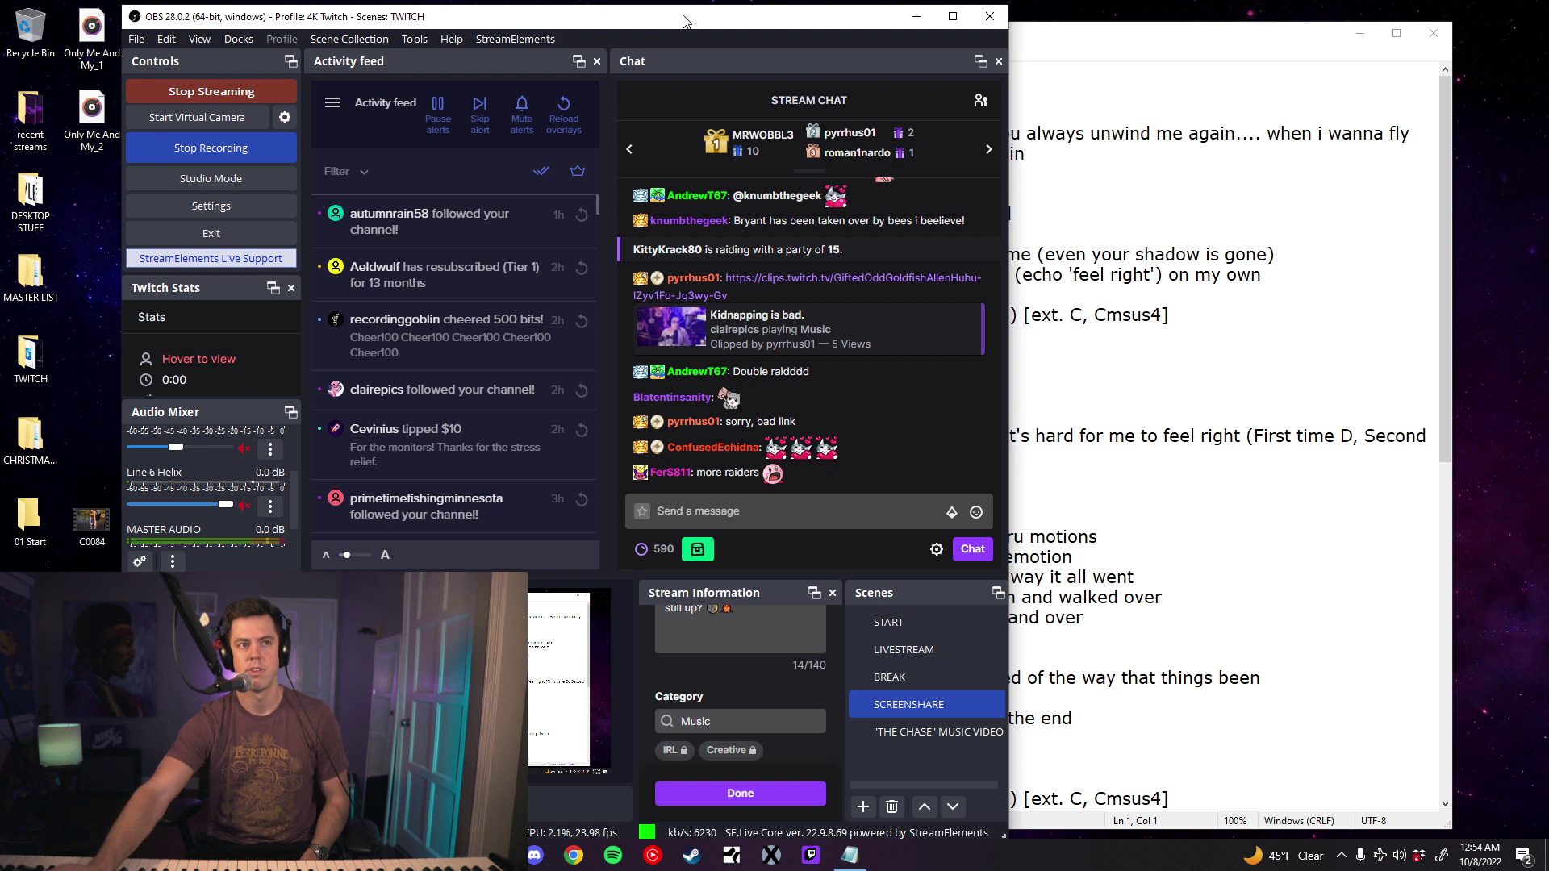
Move OBS left beside the lyrics, claim the channel-points bonus, and dismiss the chat rules notice.
drag(684, 17, 388, 21)
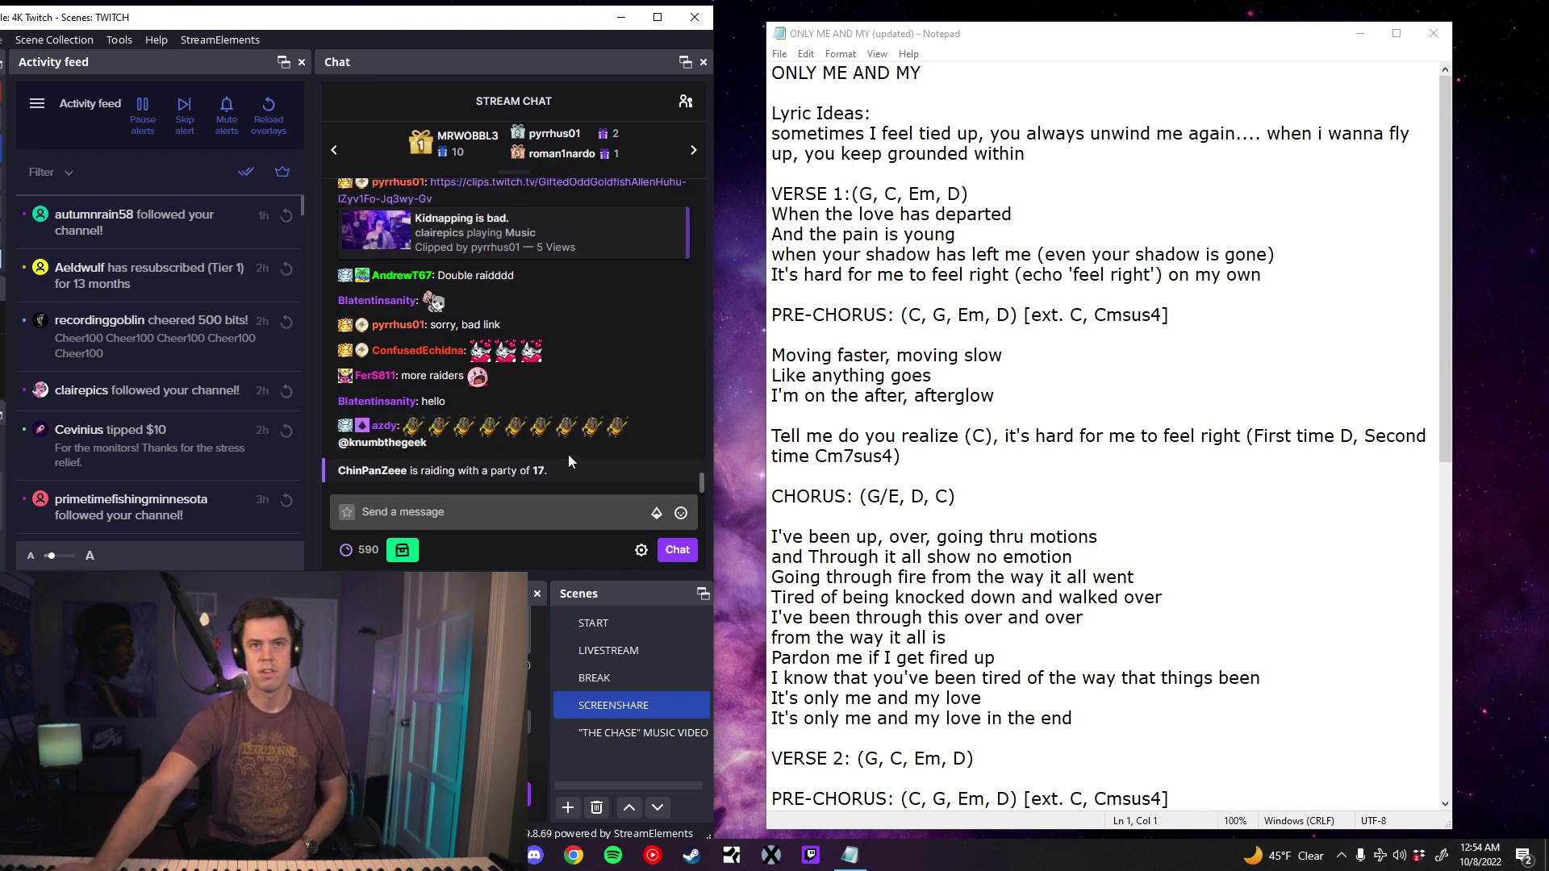
click(403, 549)
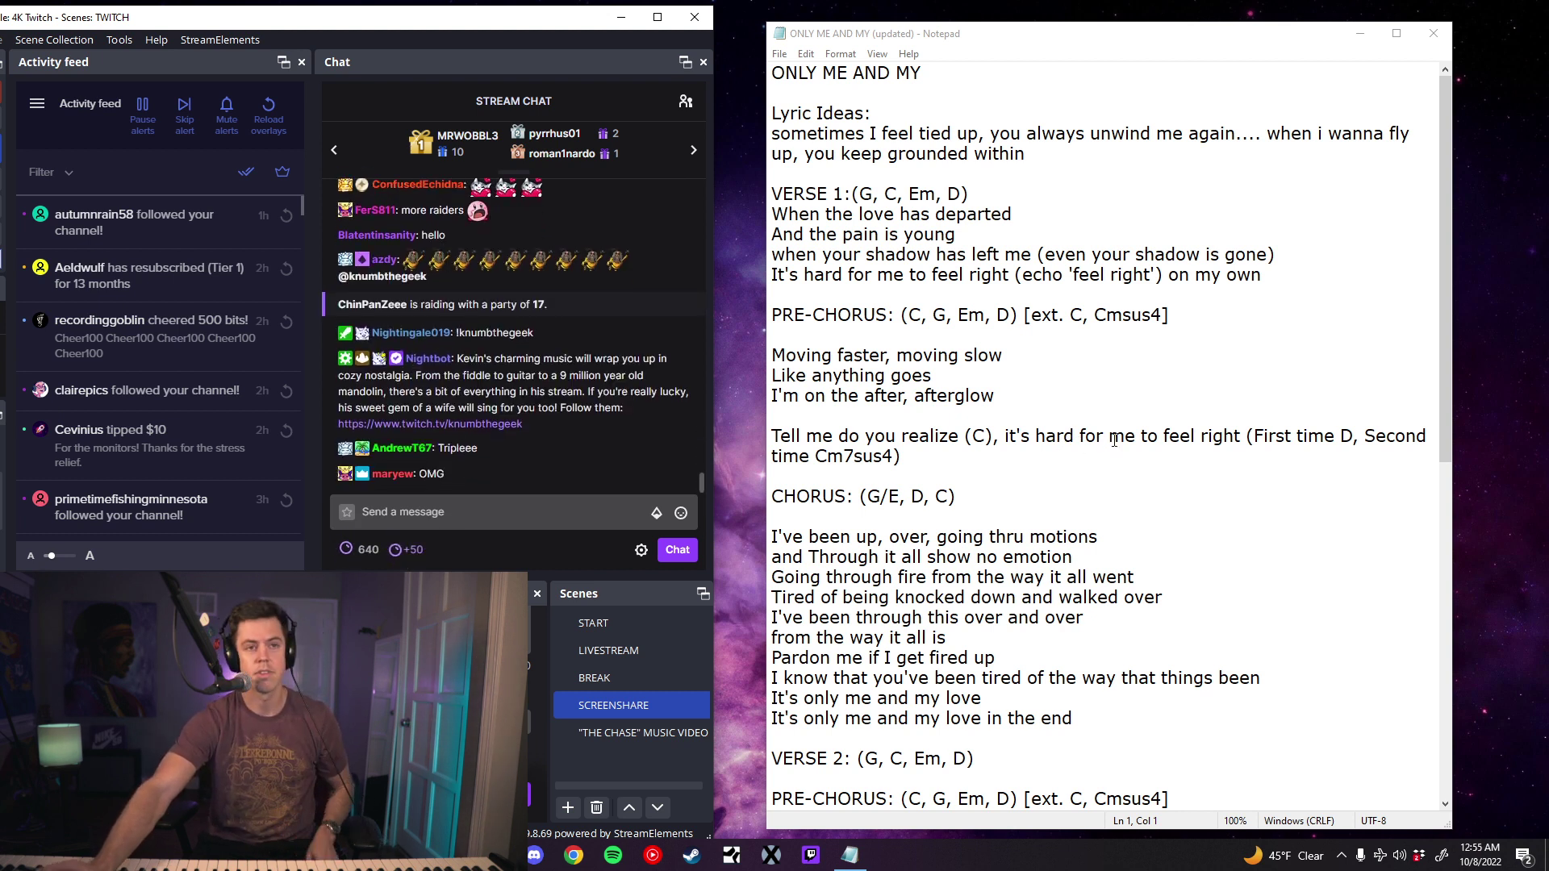
click(594, 512)
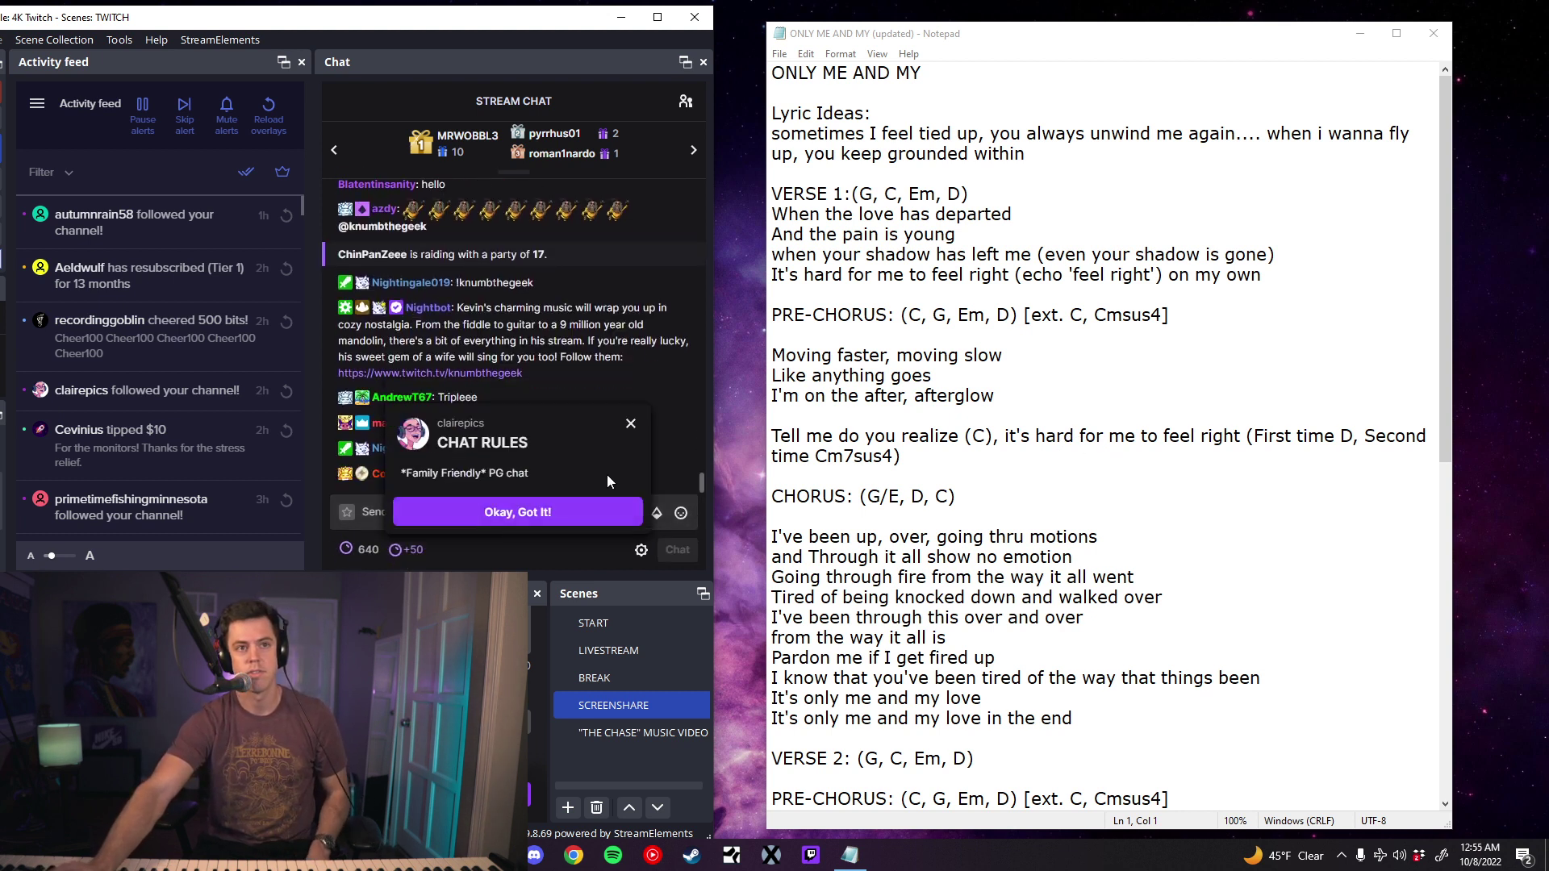
click(630, 426)
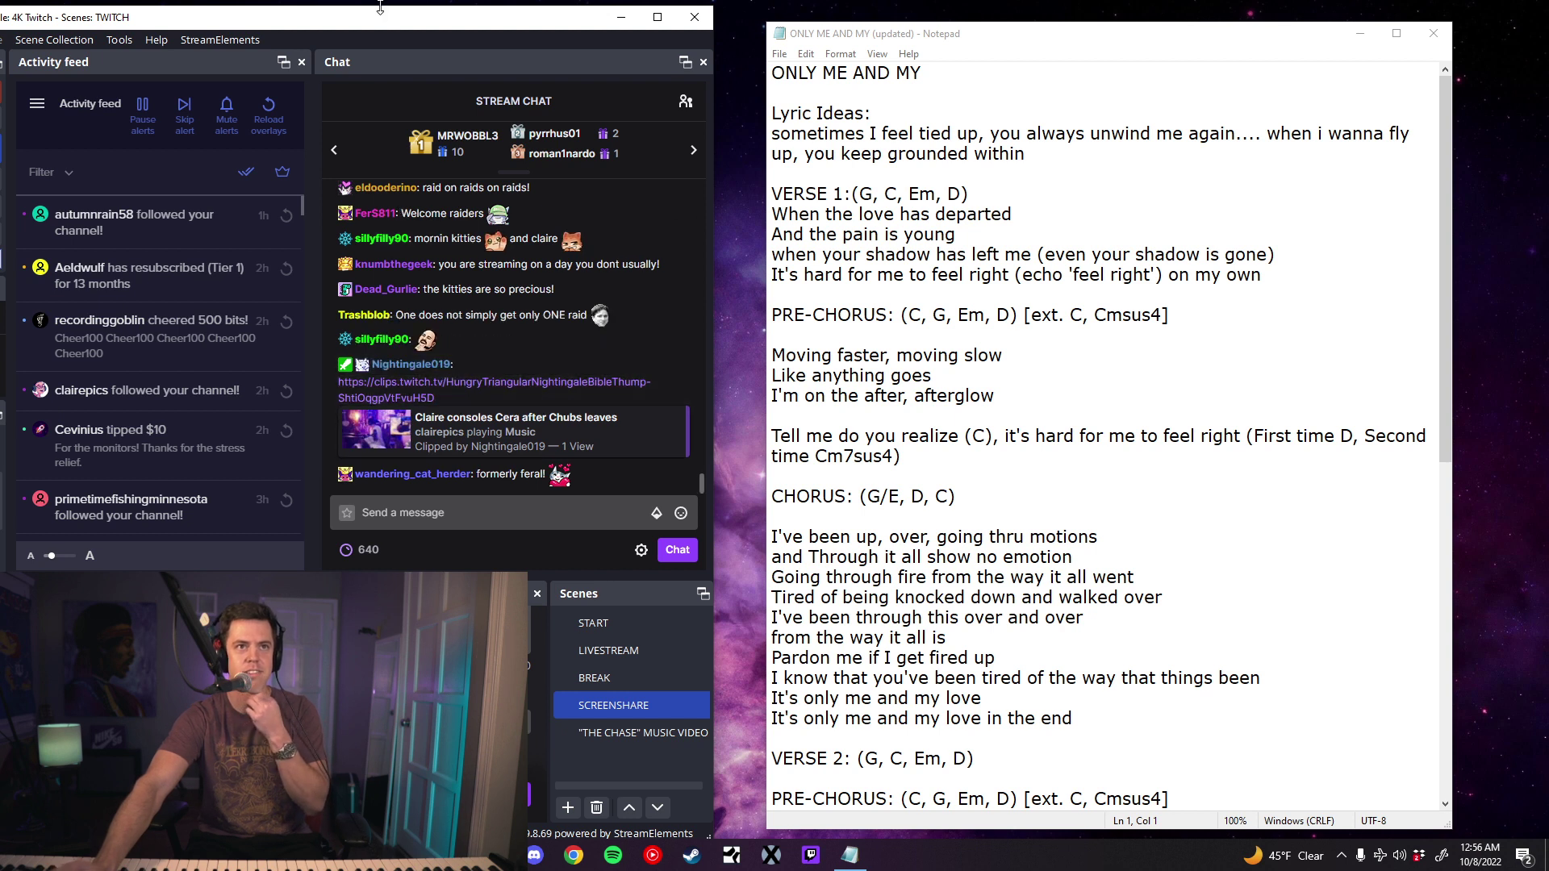
mouse_move(373, 25)
mouse_down()
mouse_move(594, 46)
mouse_move(566, 12)
mouse_up()
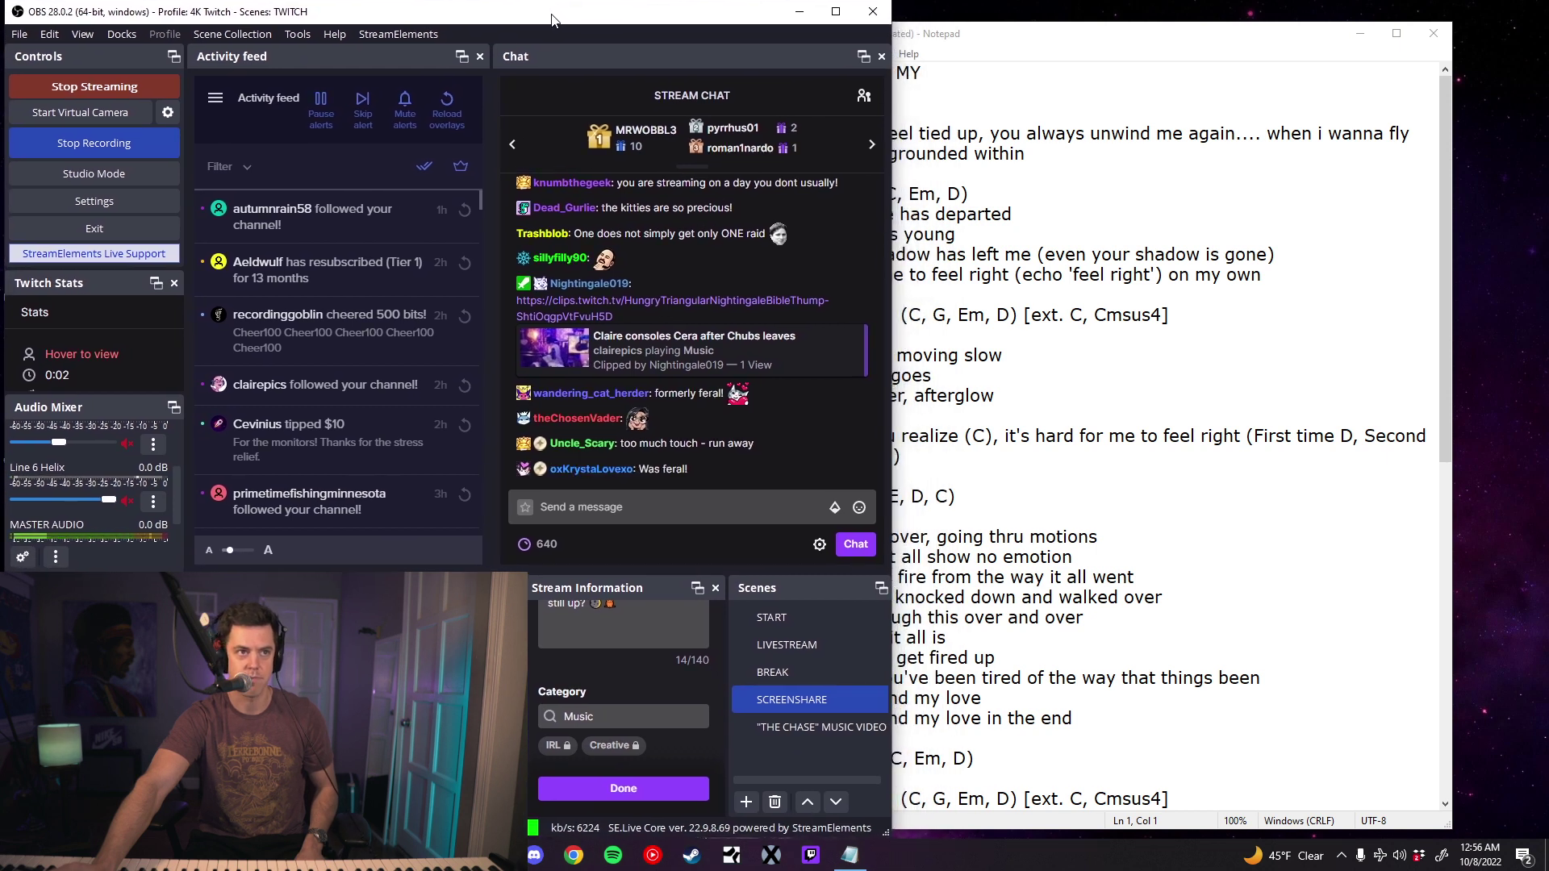
drag(565, 17, 361, 29)
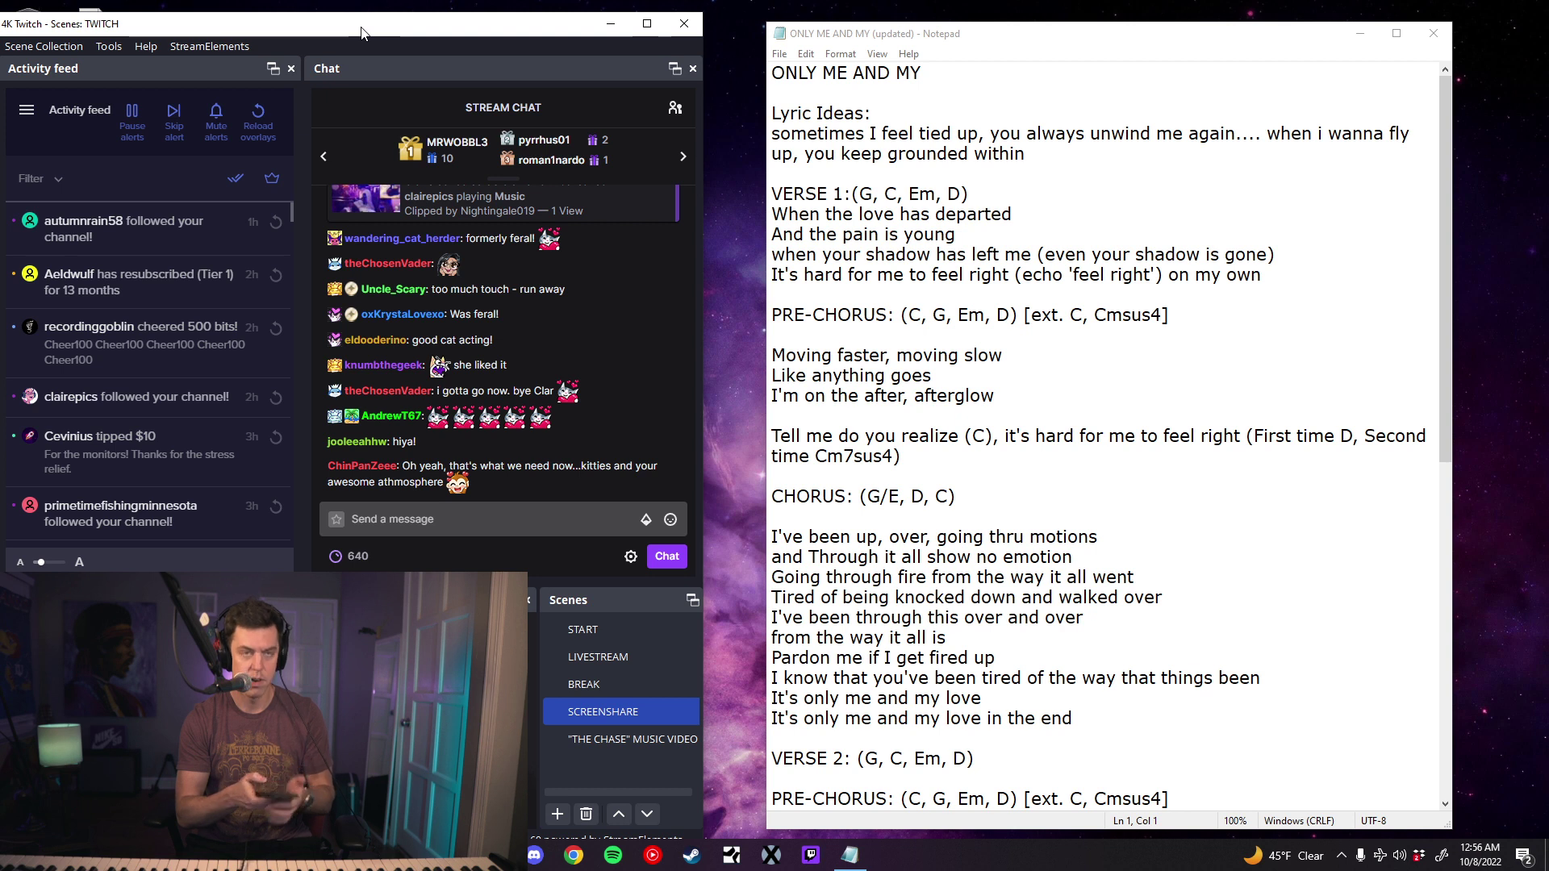
click(674, 108)
scroll(541, 240, down, 3)
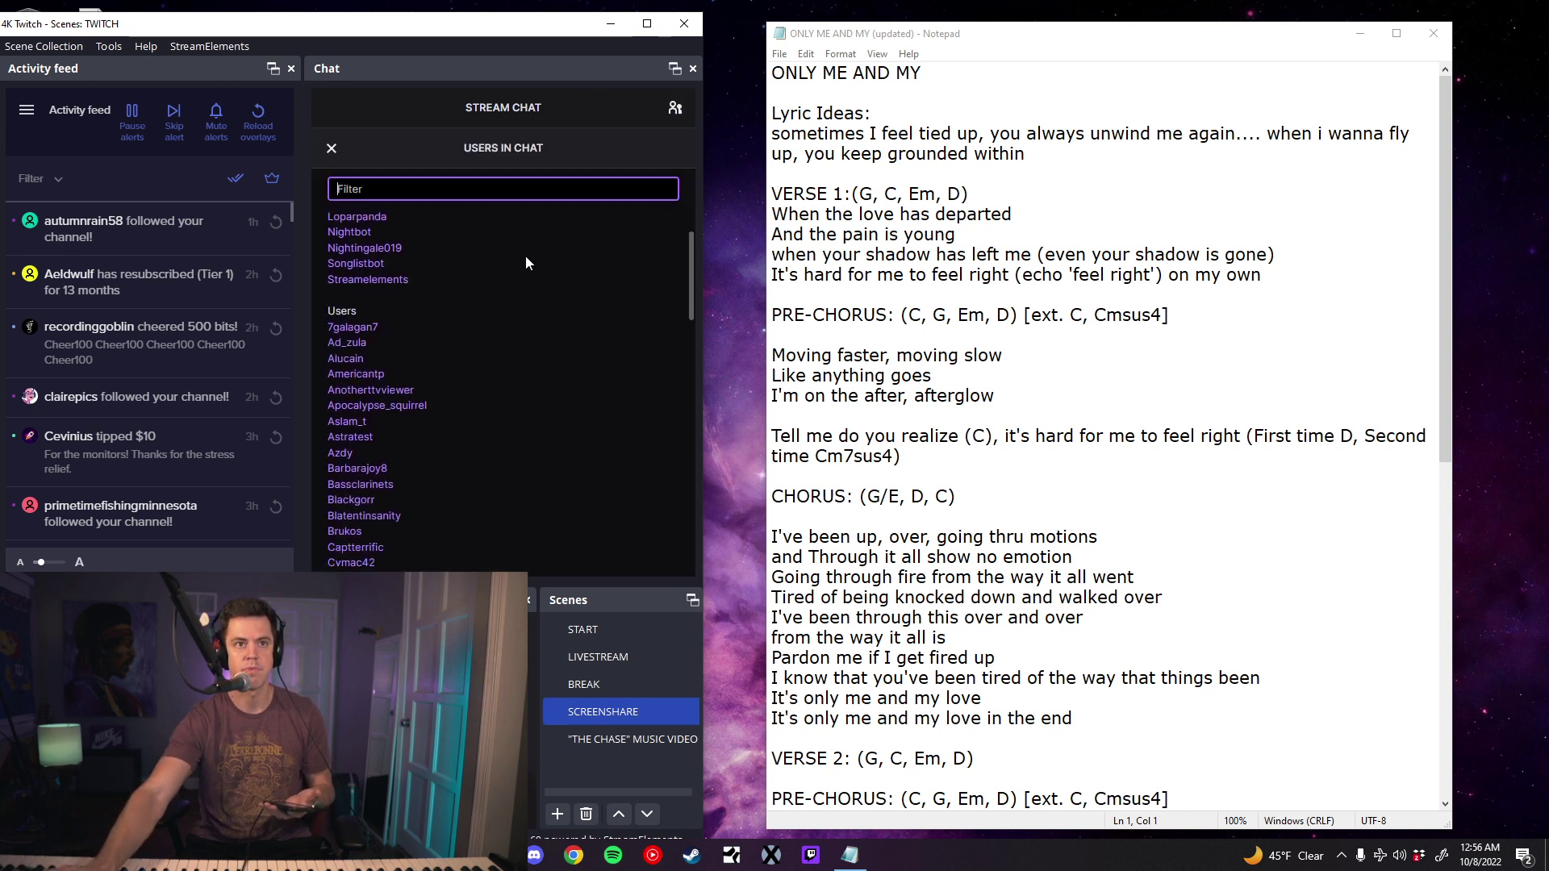
scroll(525, 259, down, 4)
scroll(525, 265, down, 4)
scroll(524, 269, down, 3)
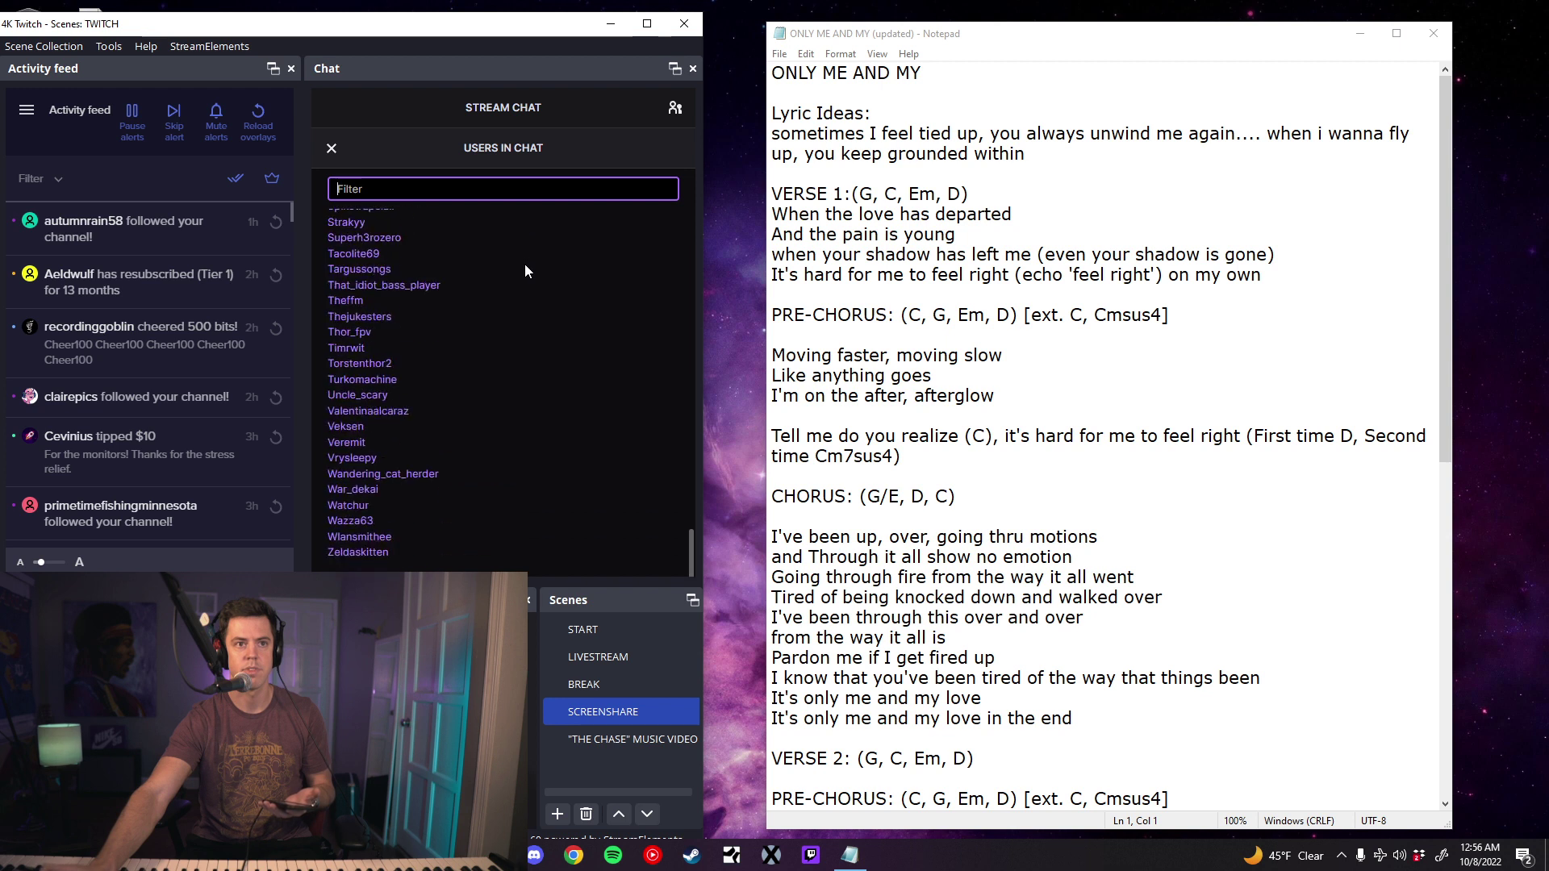
scroll(524, 264, up, 8)
scroll(524, 264, up, 4)
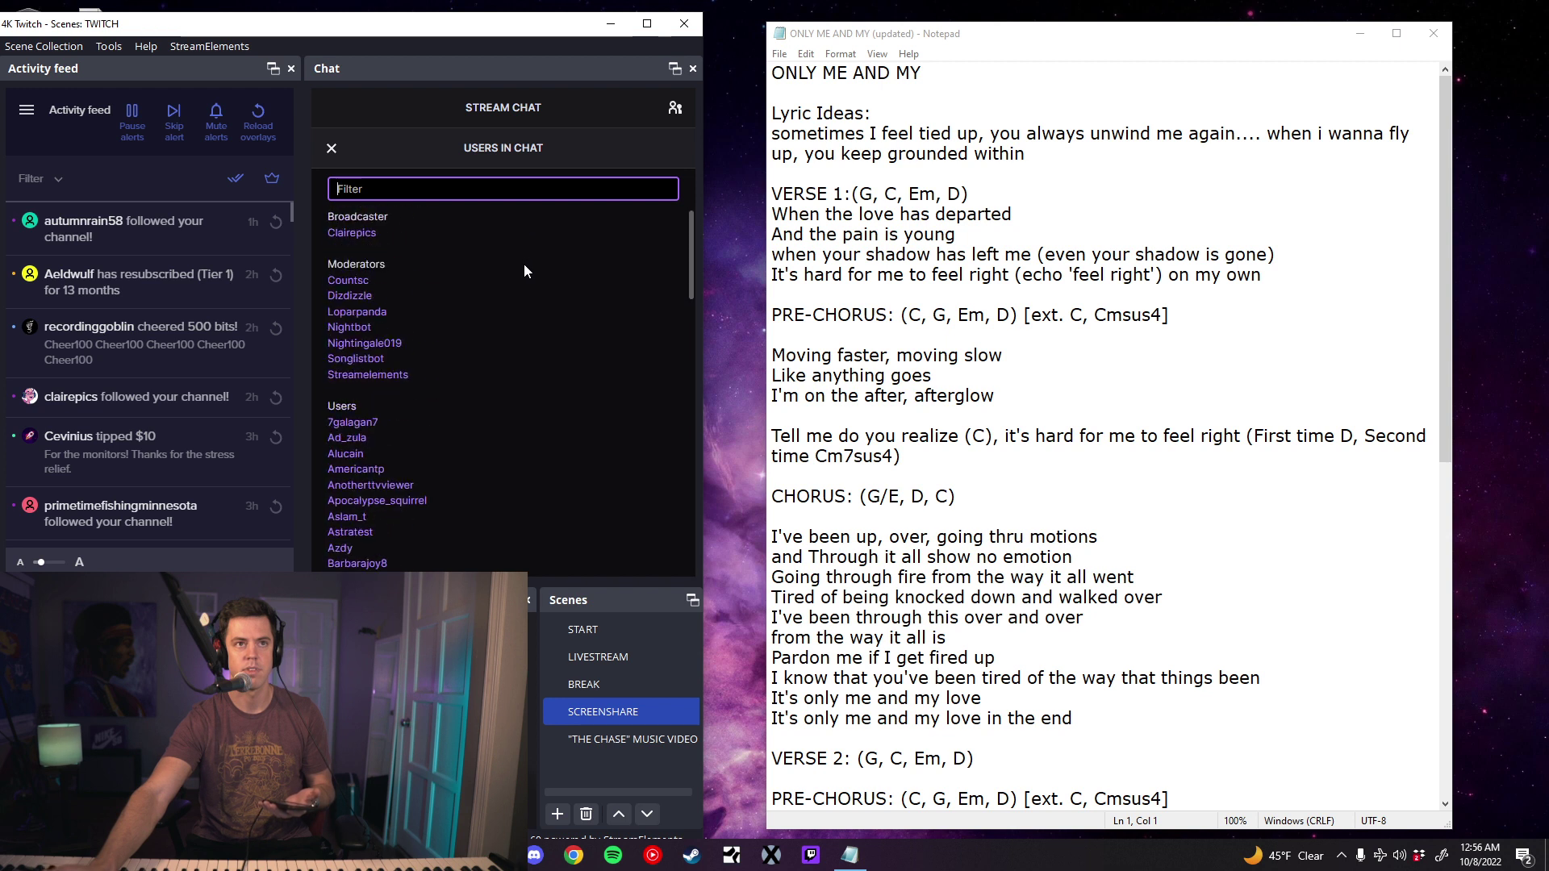
click(329, 149)
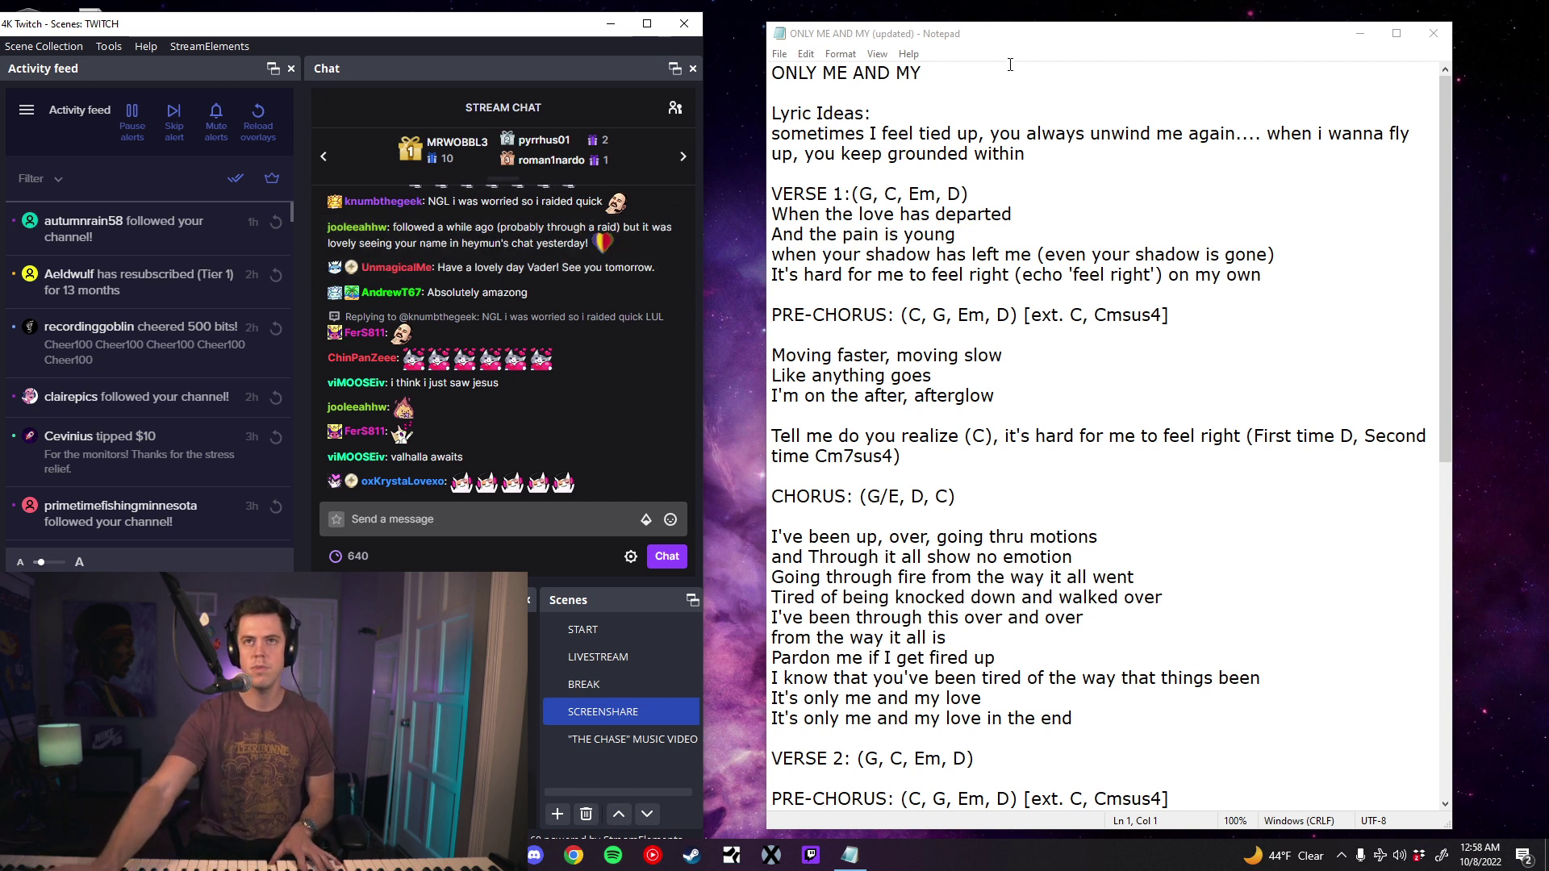
Move the Notepad lyrics window further right of the chat dock.
drag(1020, 47, 1172, 46)
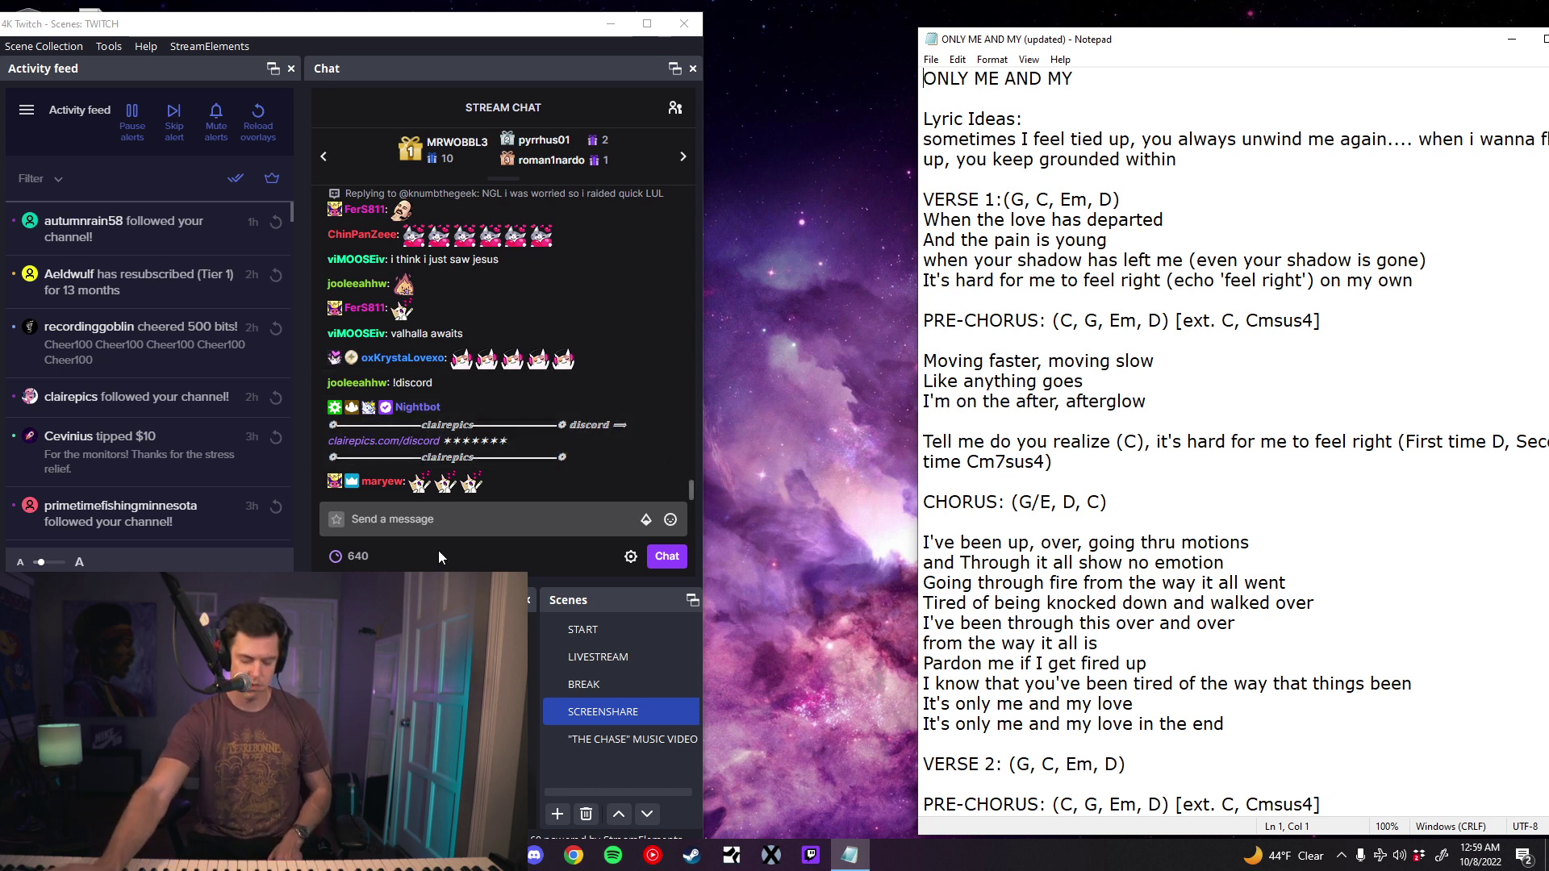
Dismiss the chat rules, browse chat commands, send /unhost, then switch to the browser.
click(455, 520)
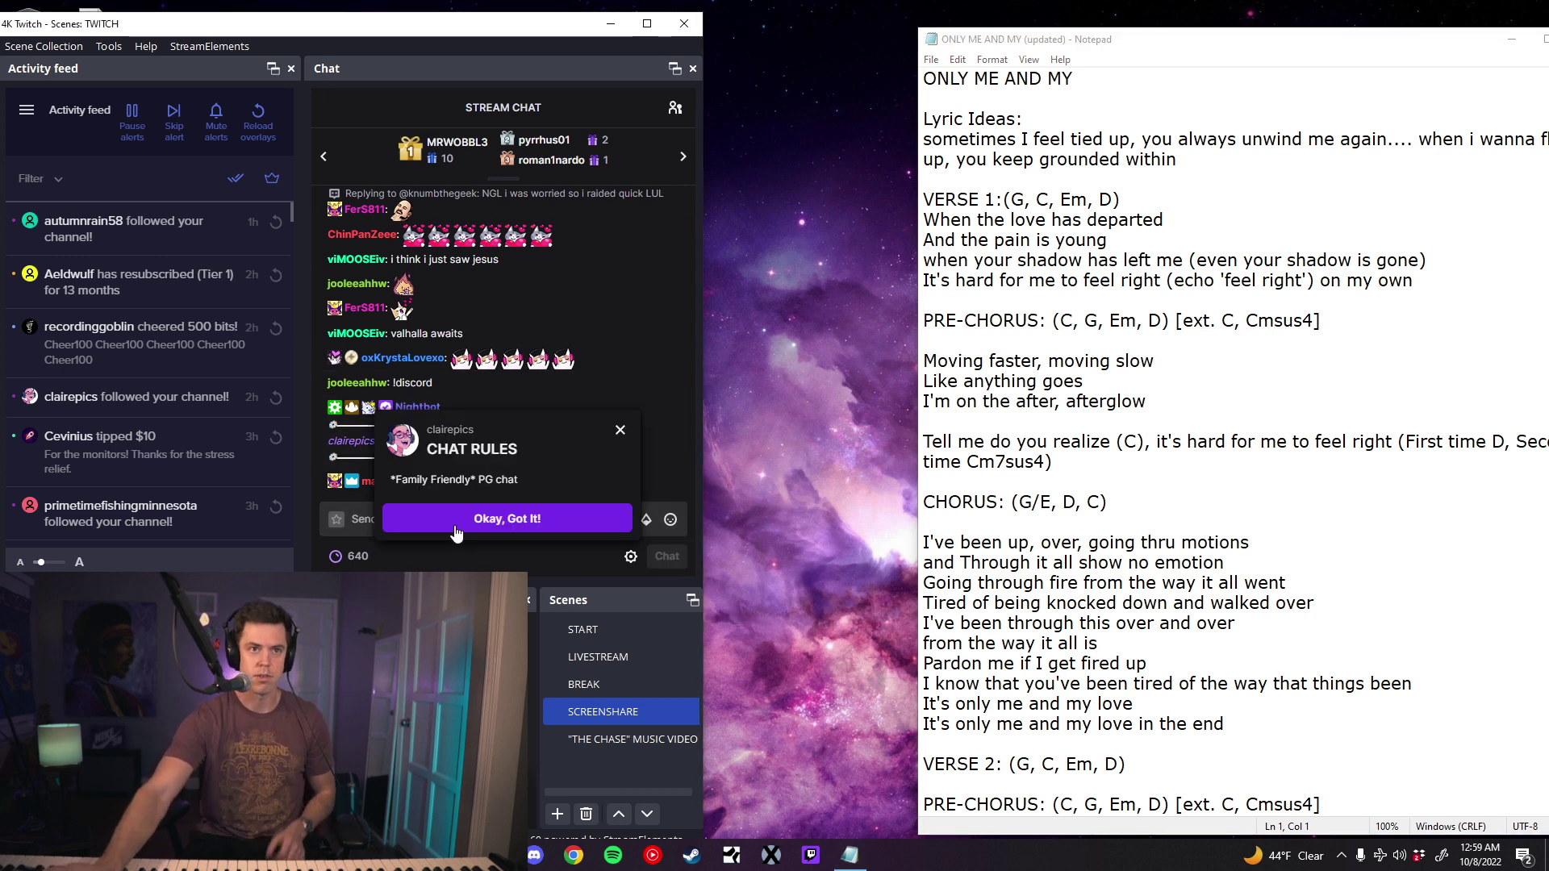
text(/un)
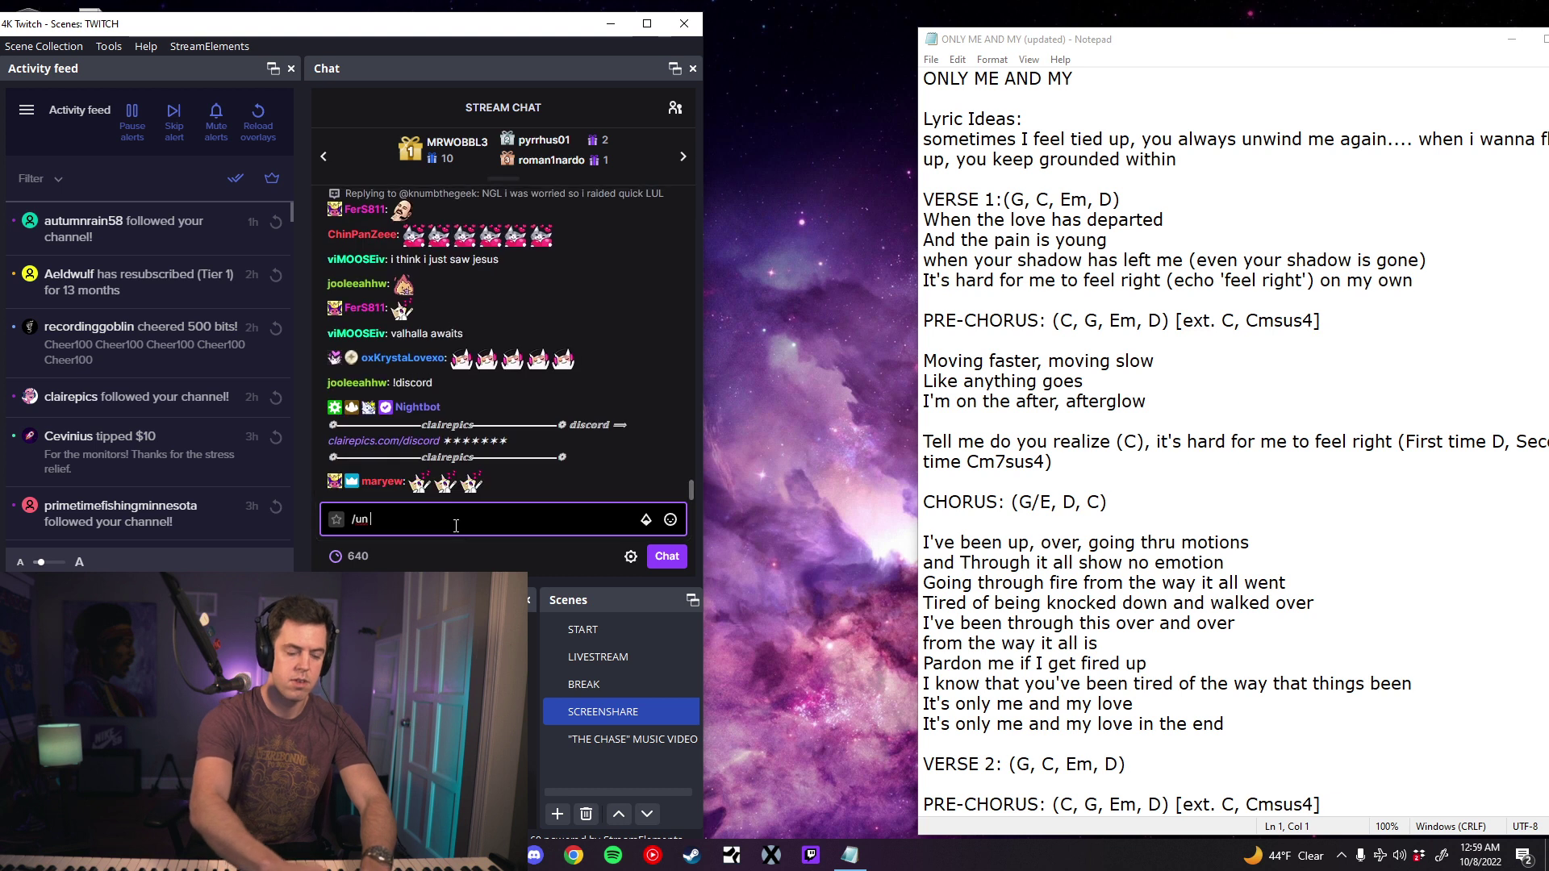
text(ho)
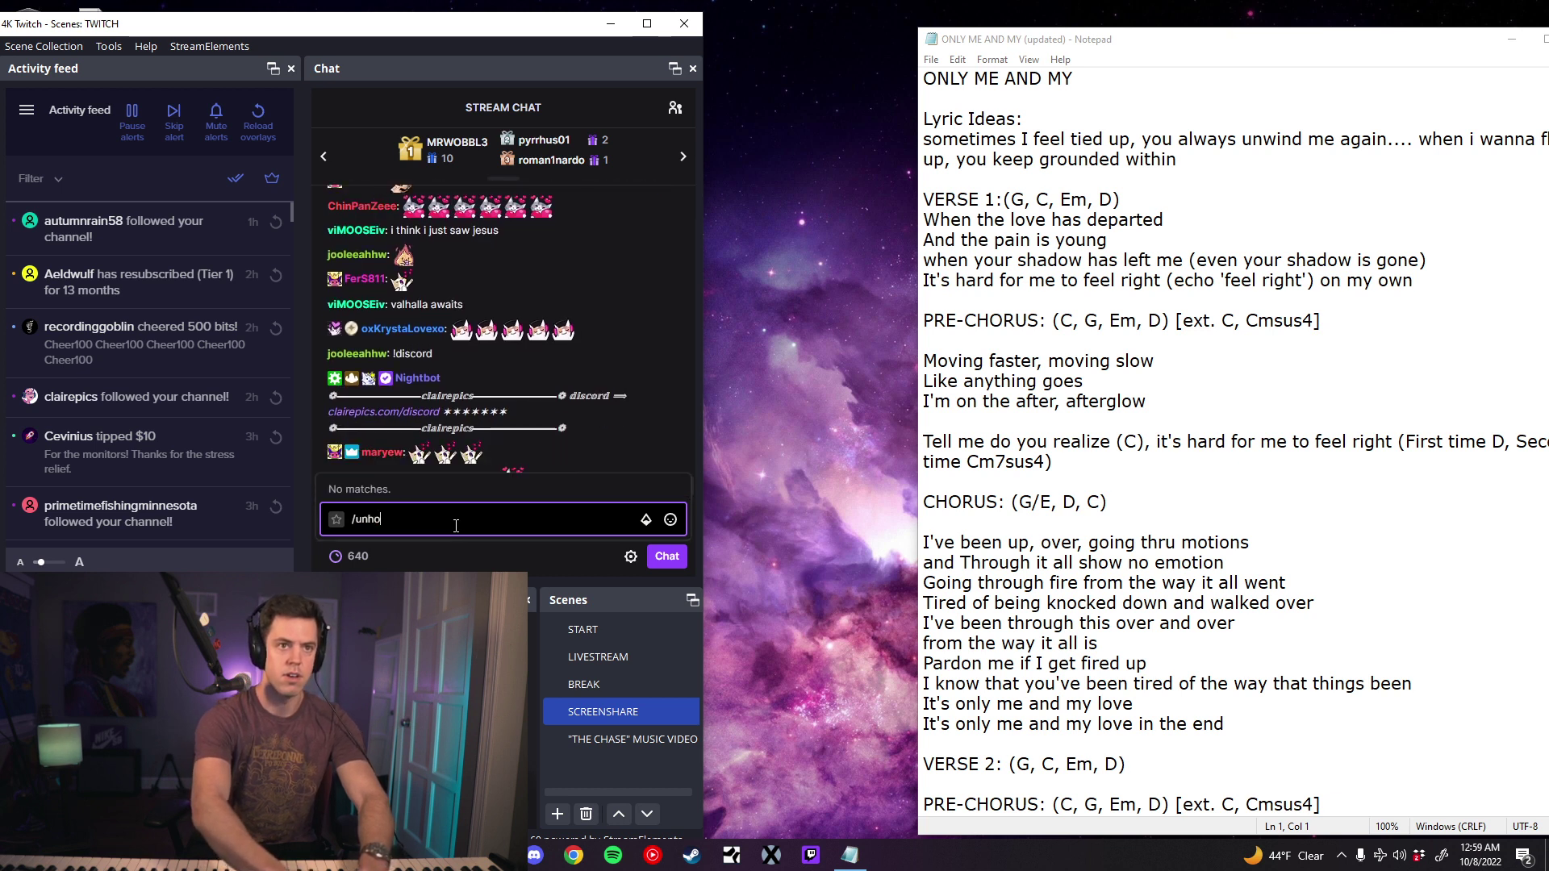
key(BackSpace)
key(BackSpace)
key(BackSpace)
key(BackSpace)
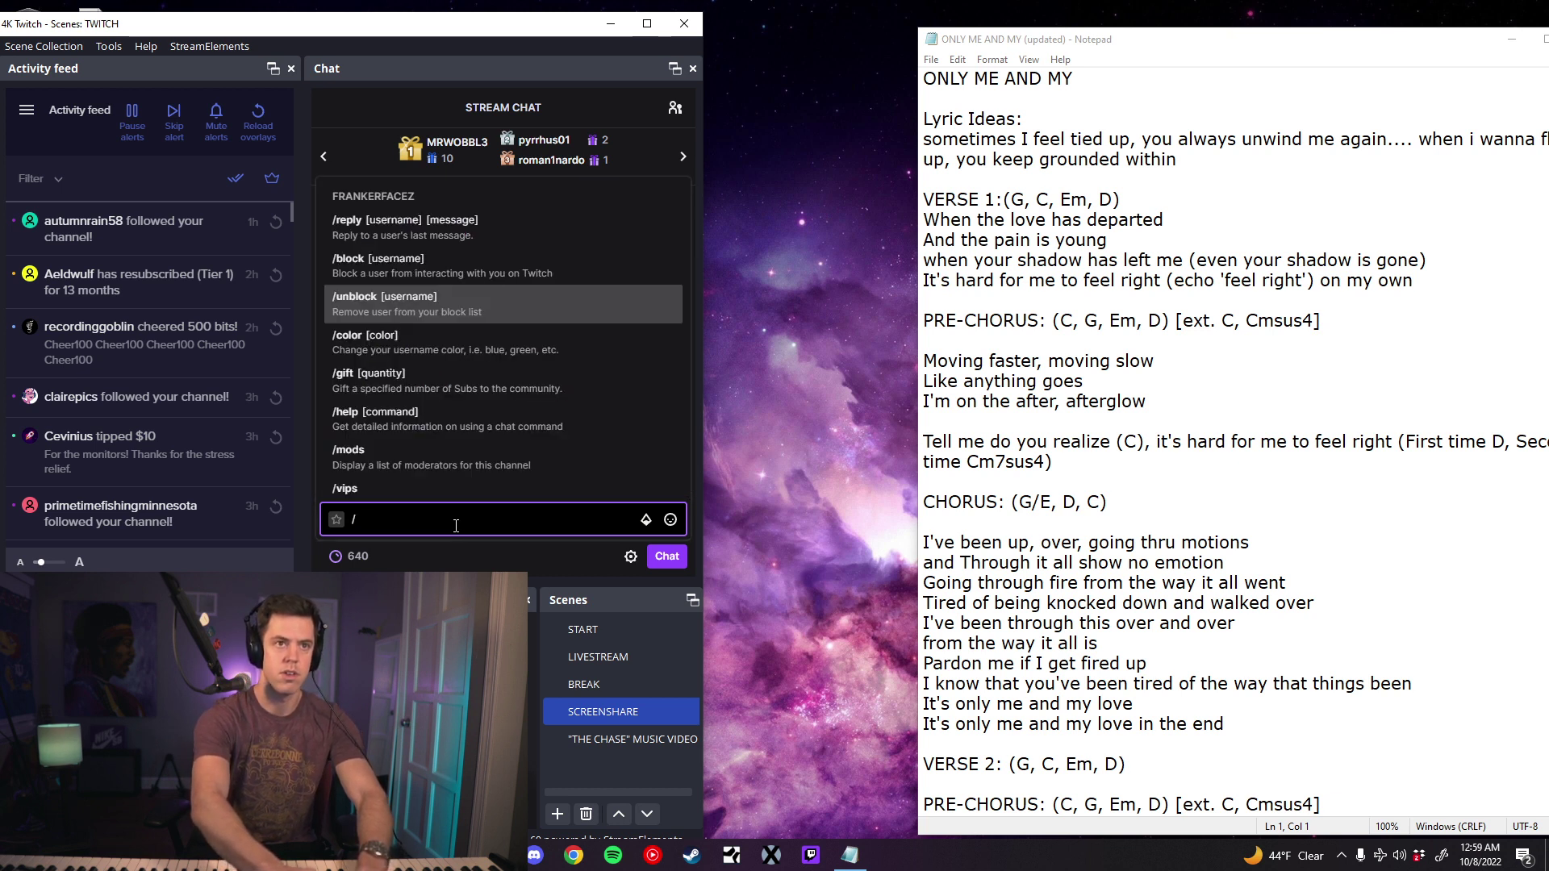
scroll(442, 399, down, 1)
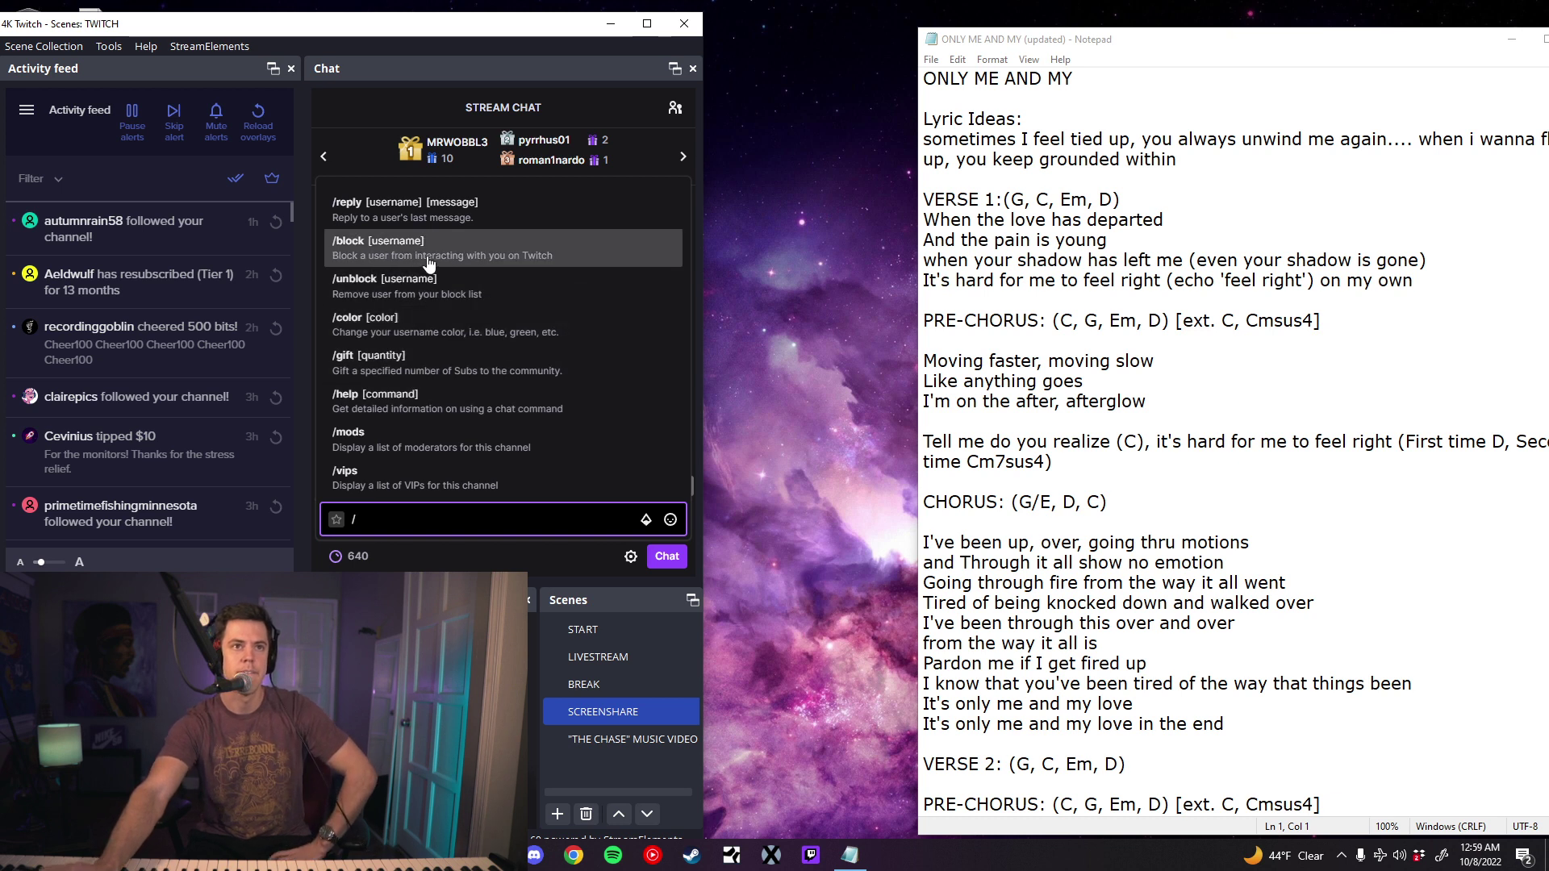
scroll(429, 264, up, 1)
scroll(393, 386, down, 2)
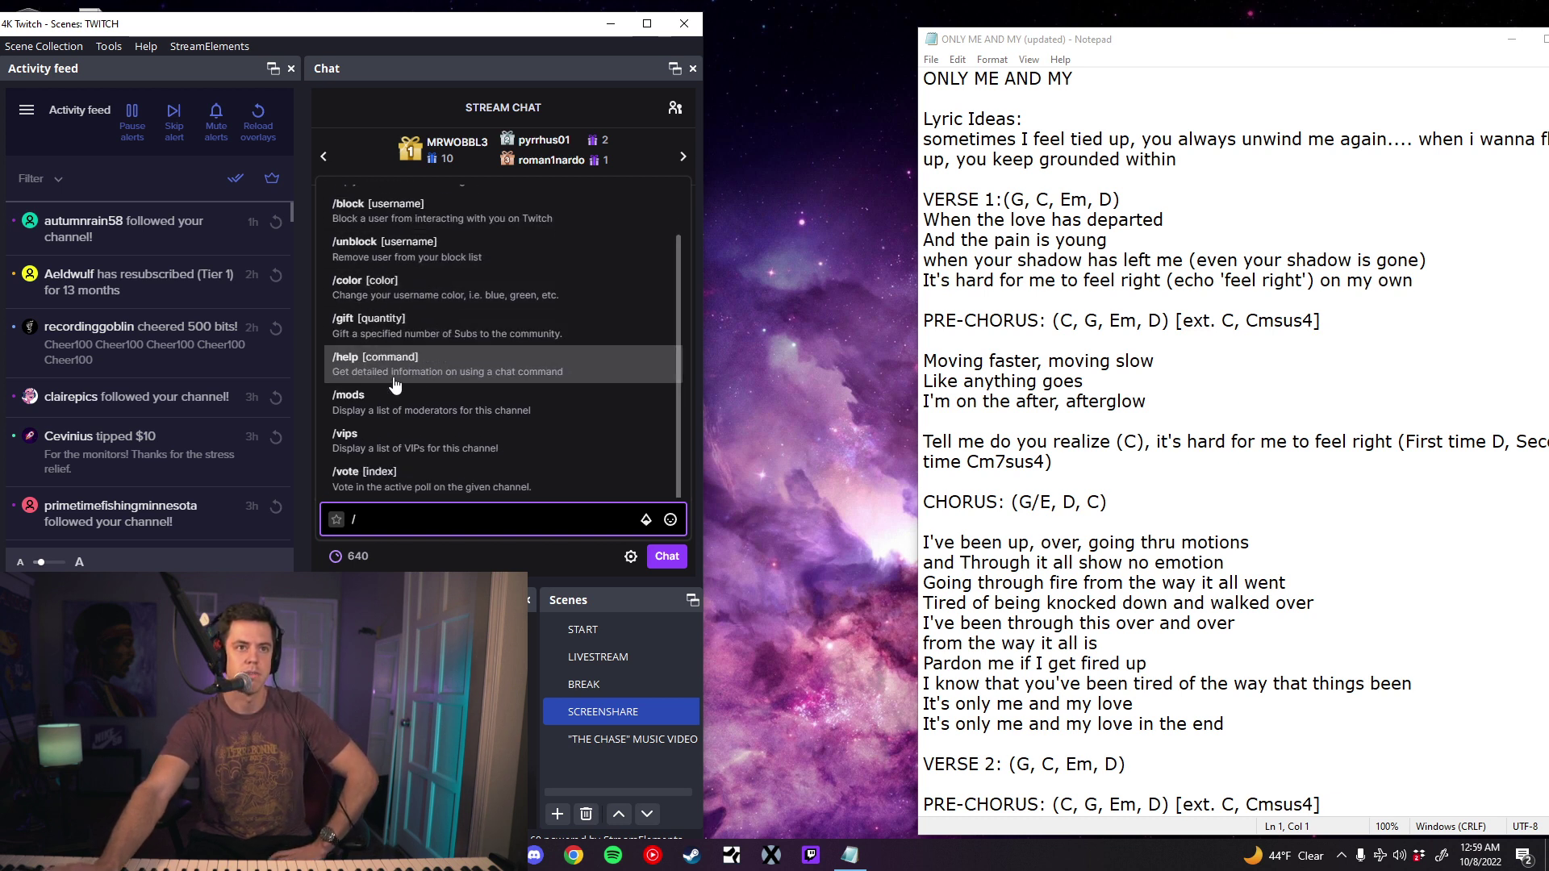
scroll(396, 412, down, 1)
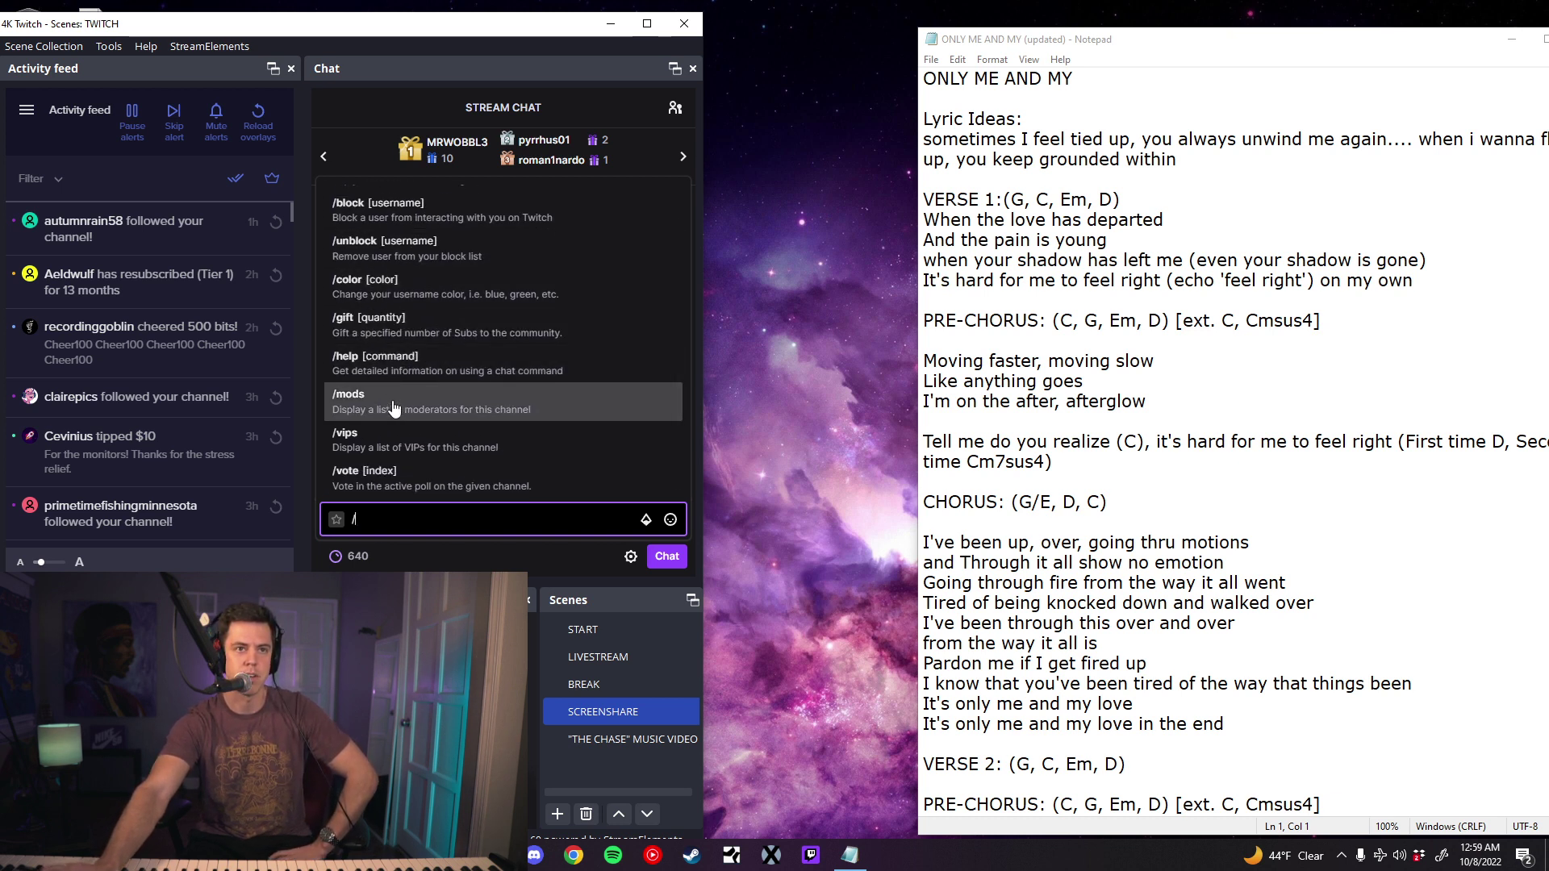
scroll(393, 409, up, 2)
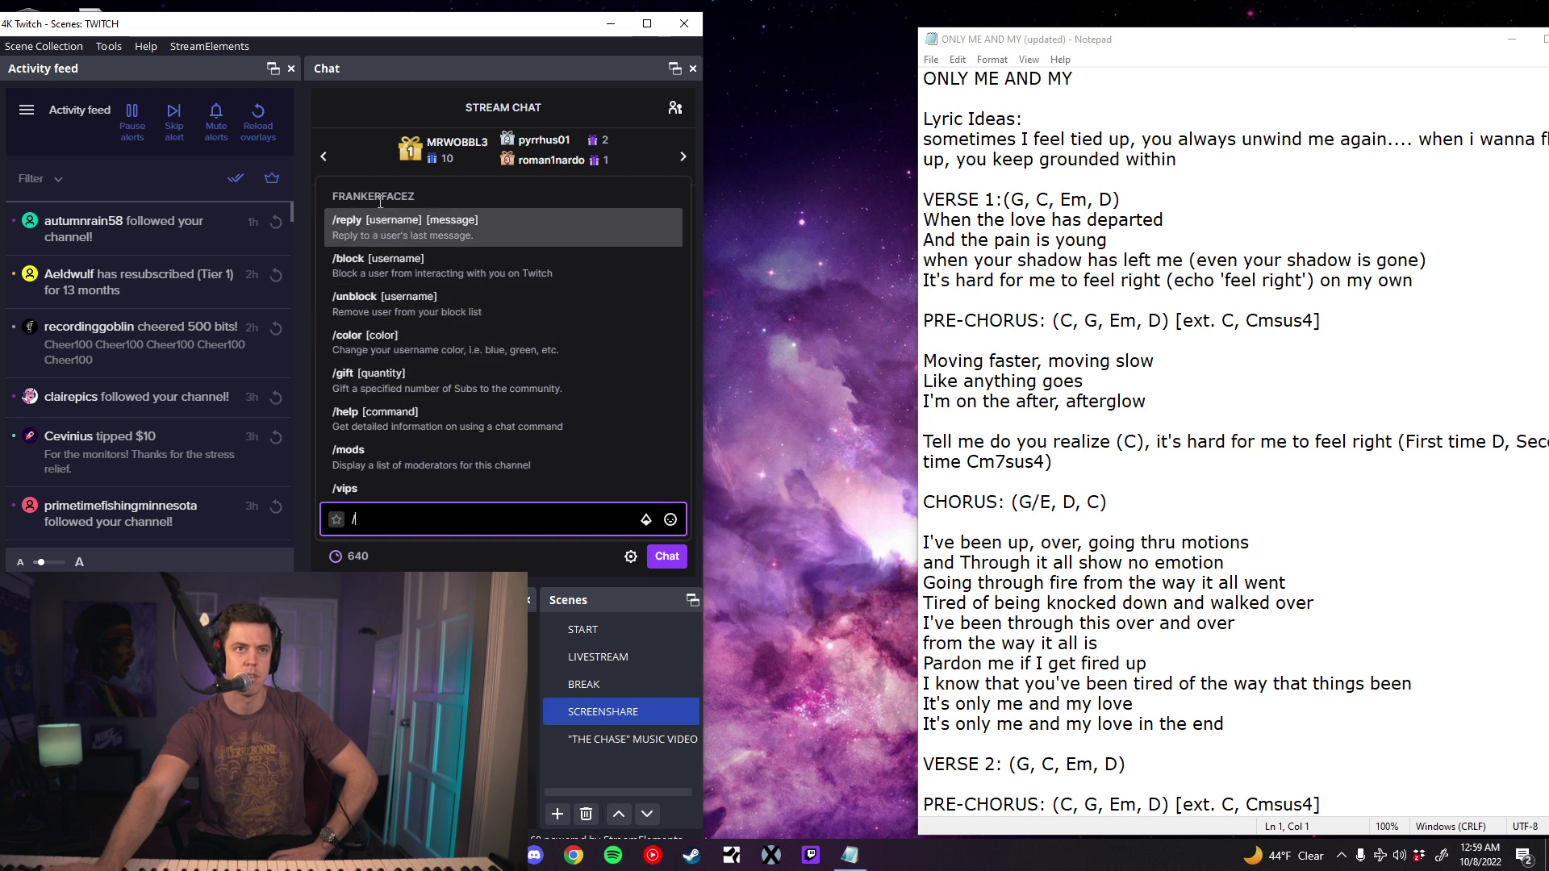
click(380, 517)
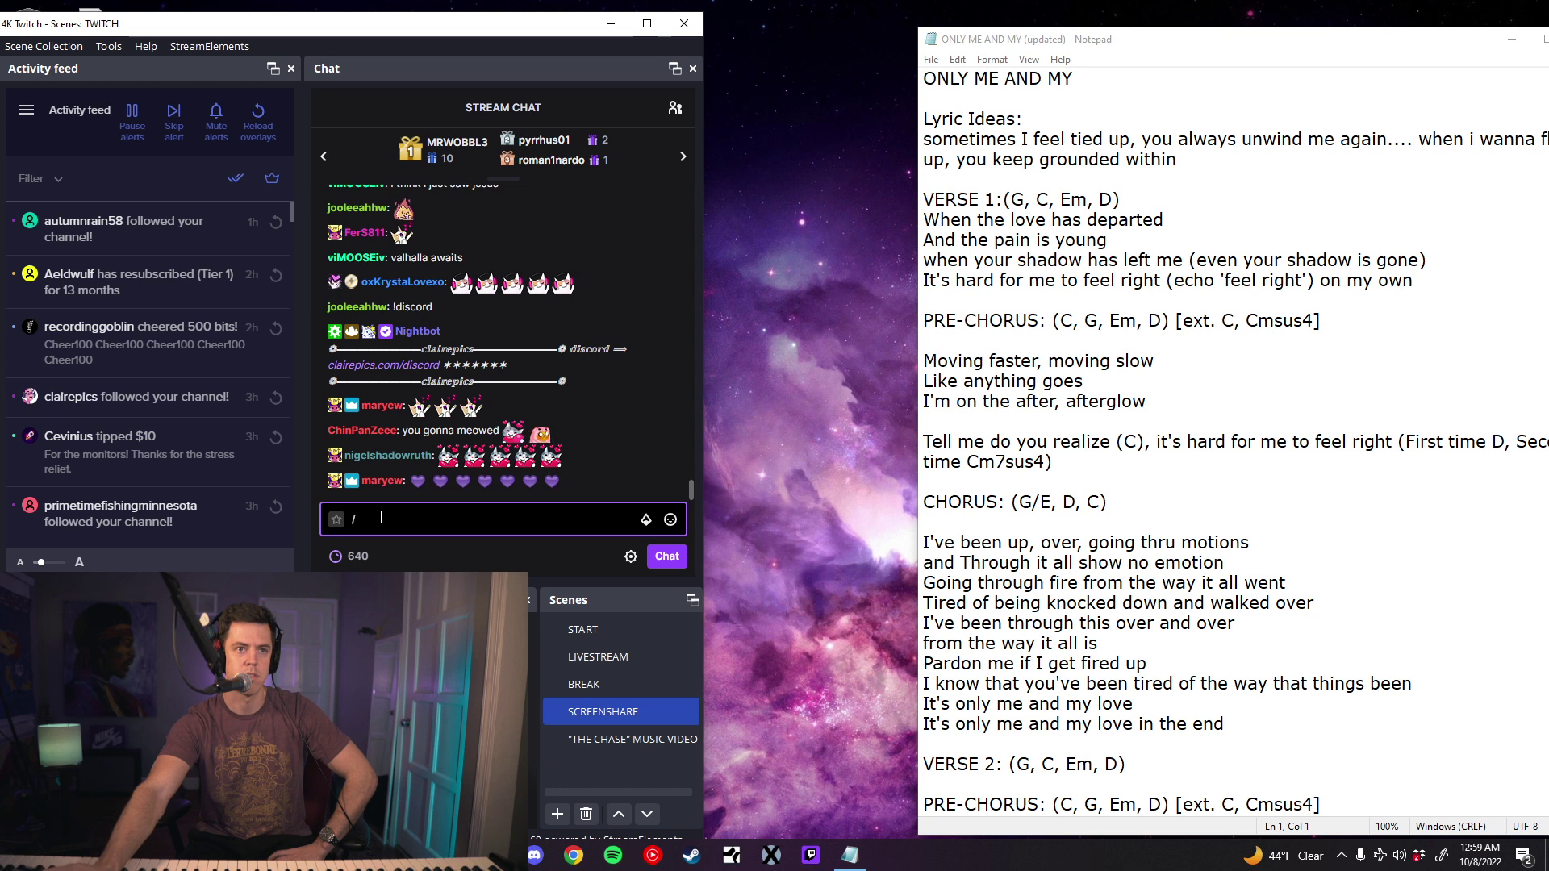
key(BackSpace)
text(ho)
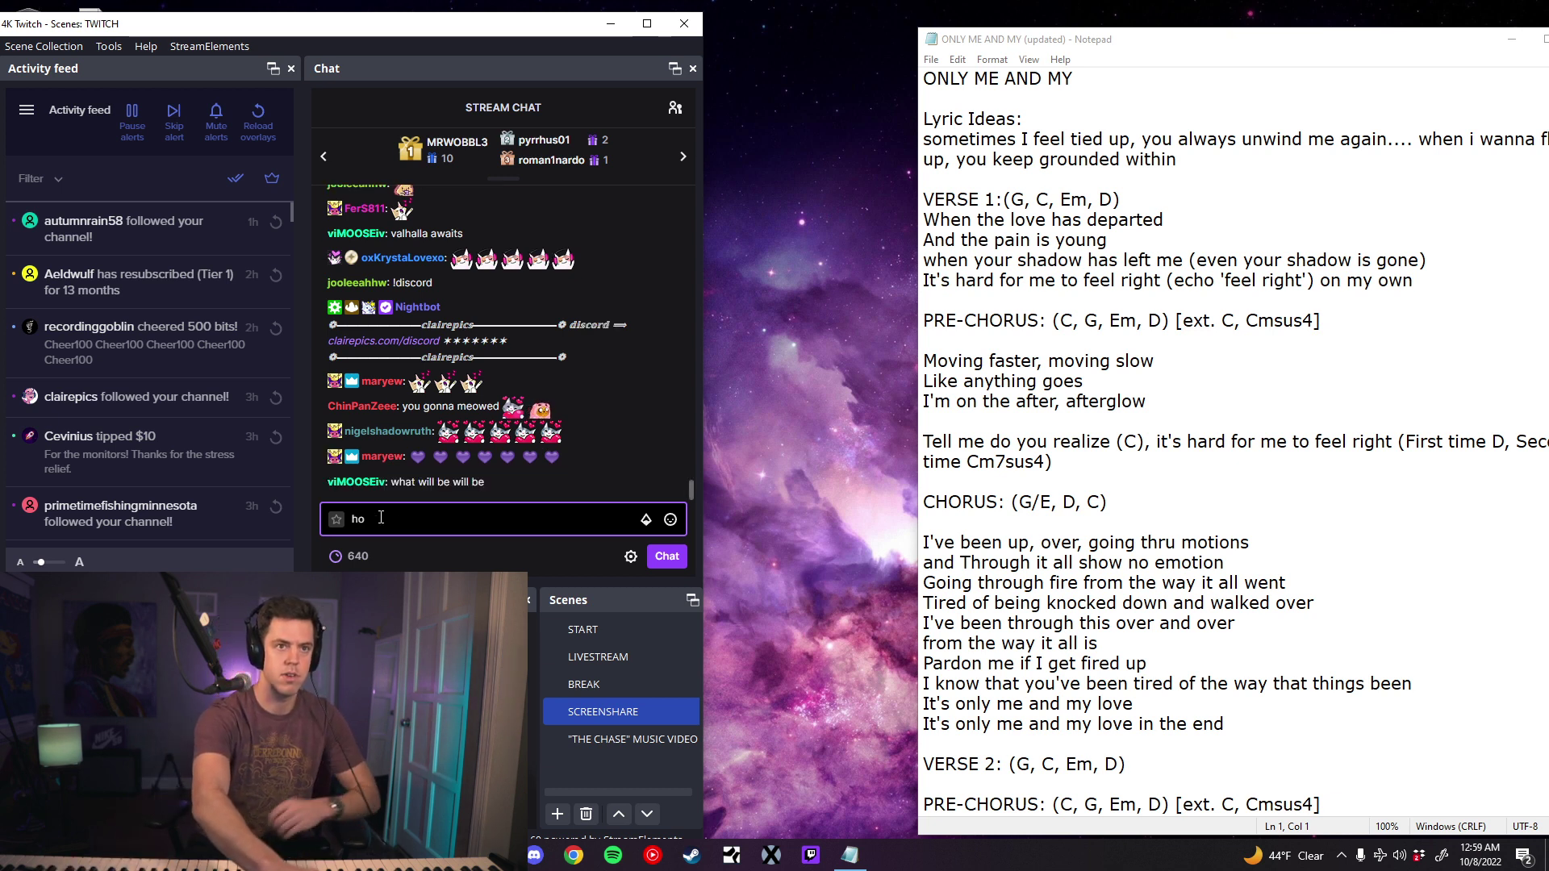
key(BackSpace)
key(BackSpace)
text(/)
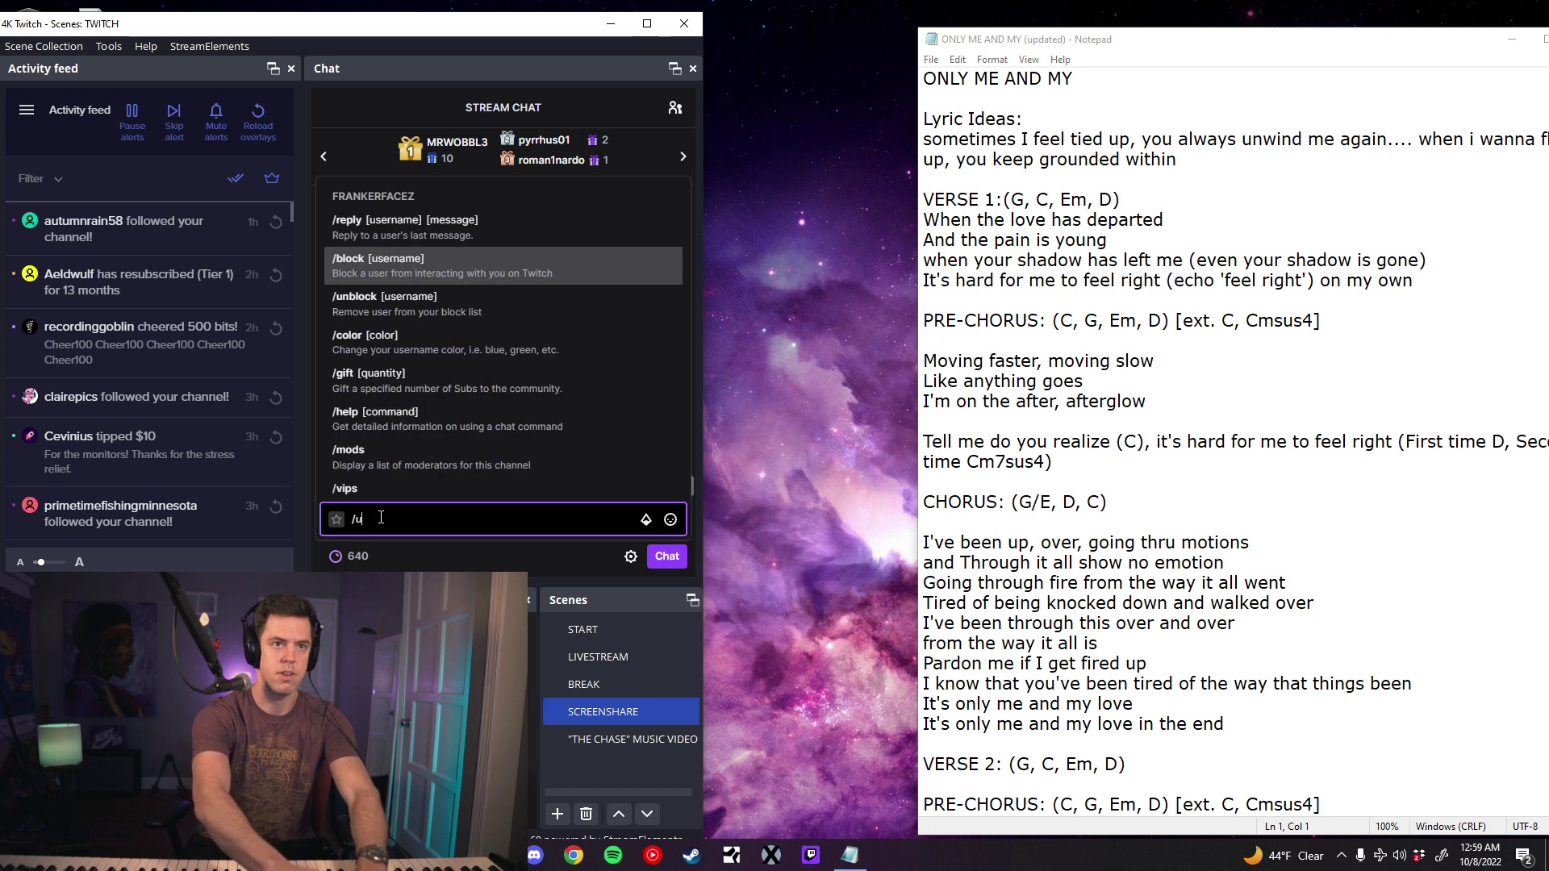
text(unhos)
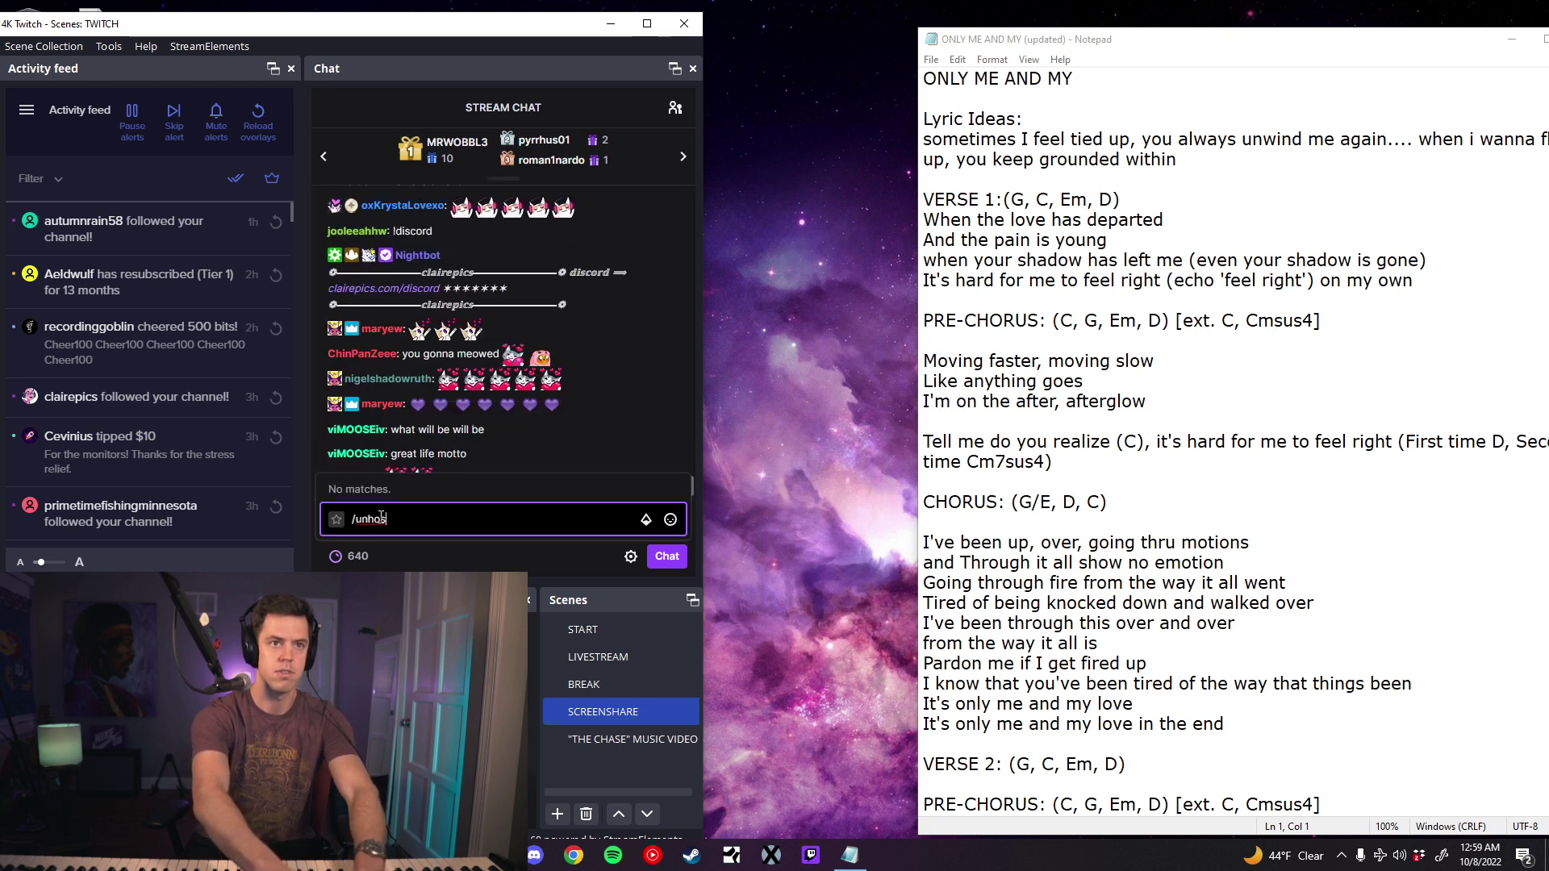
key(Return)
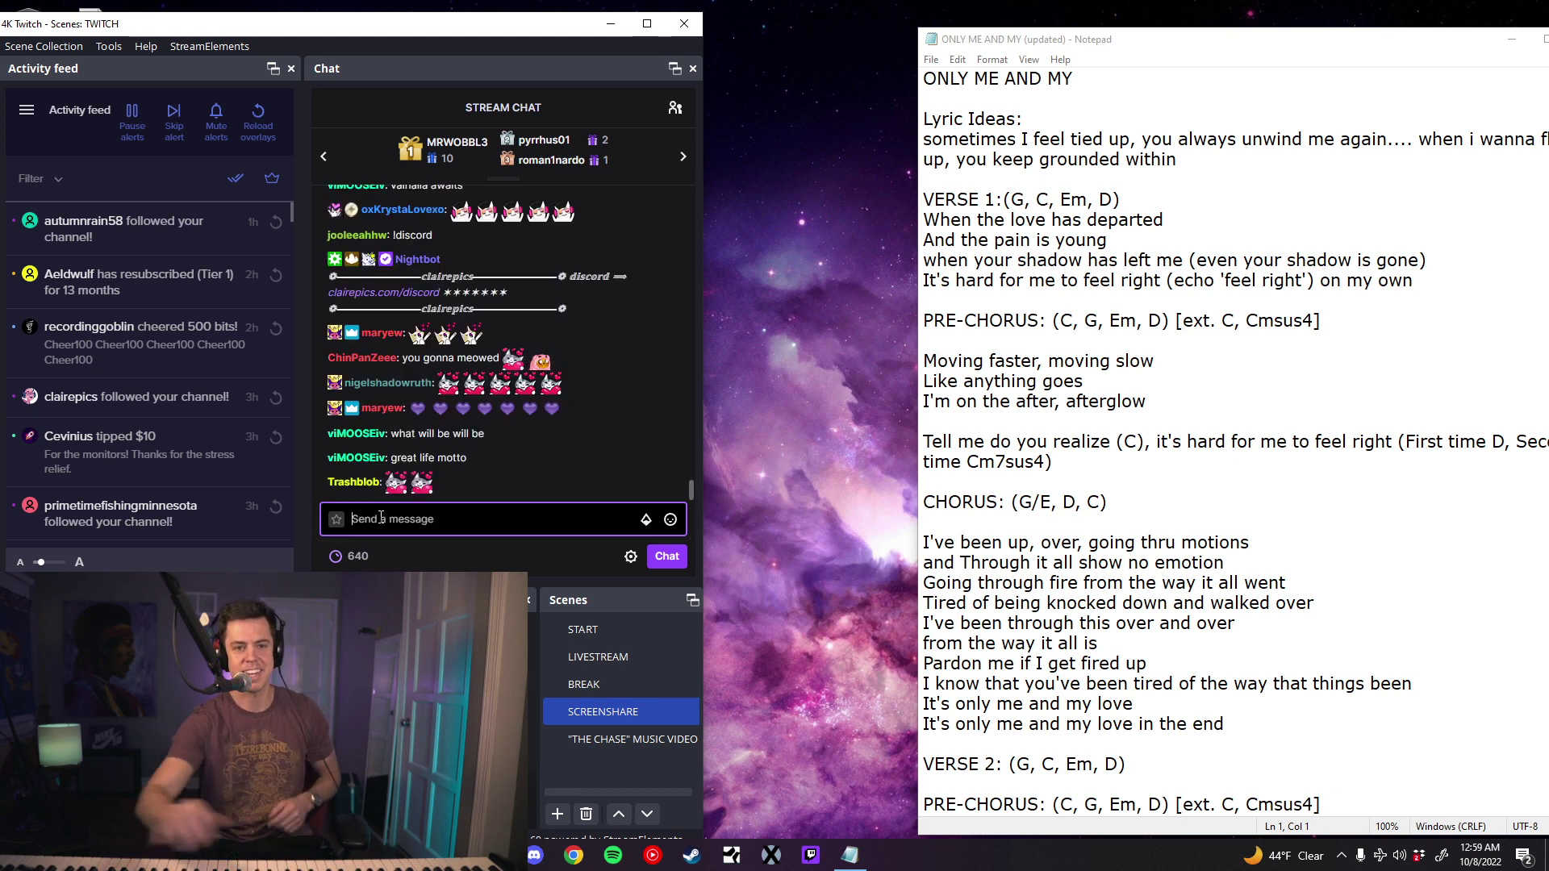
click(574, 856)
Search Google for 'how to unhost in obs', read the result, and put Chrome away.
click(517, 39)
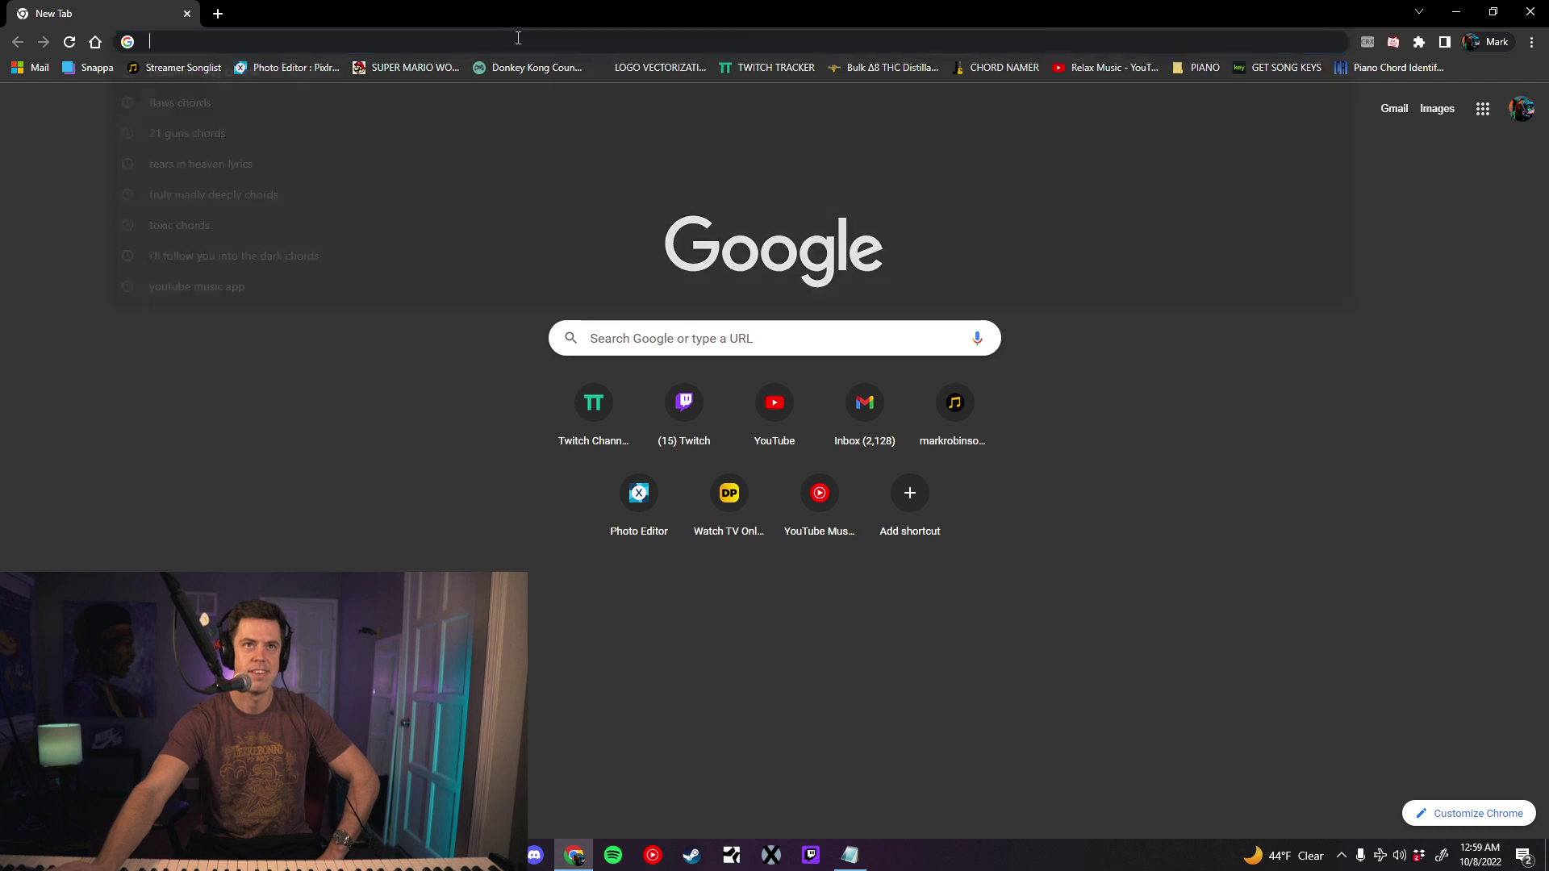
text(how to)
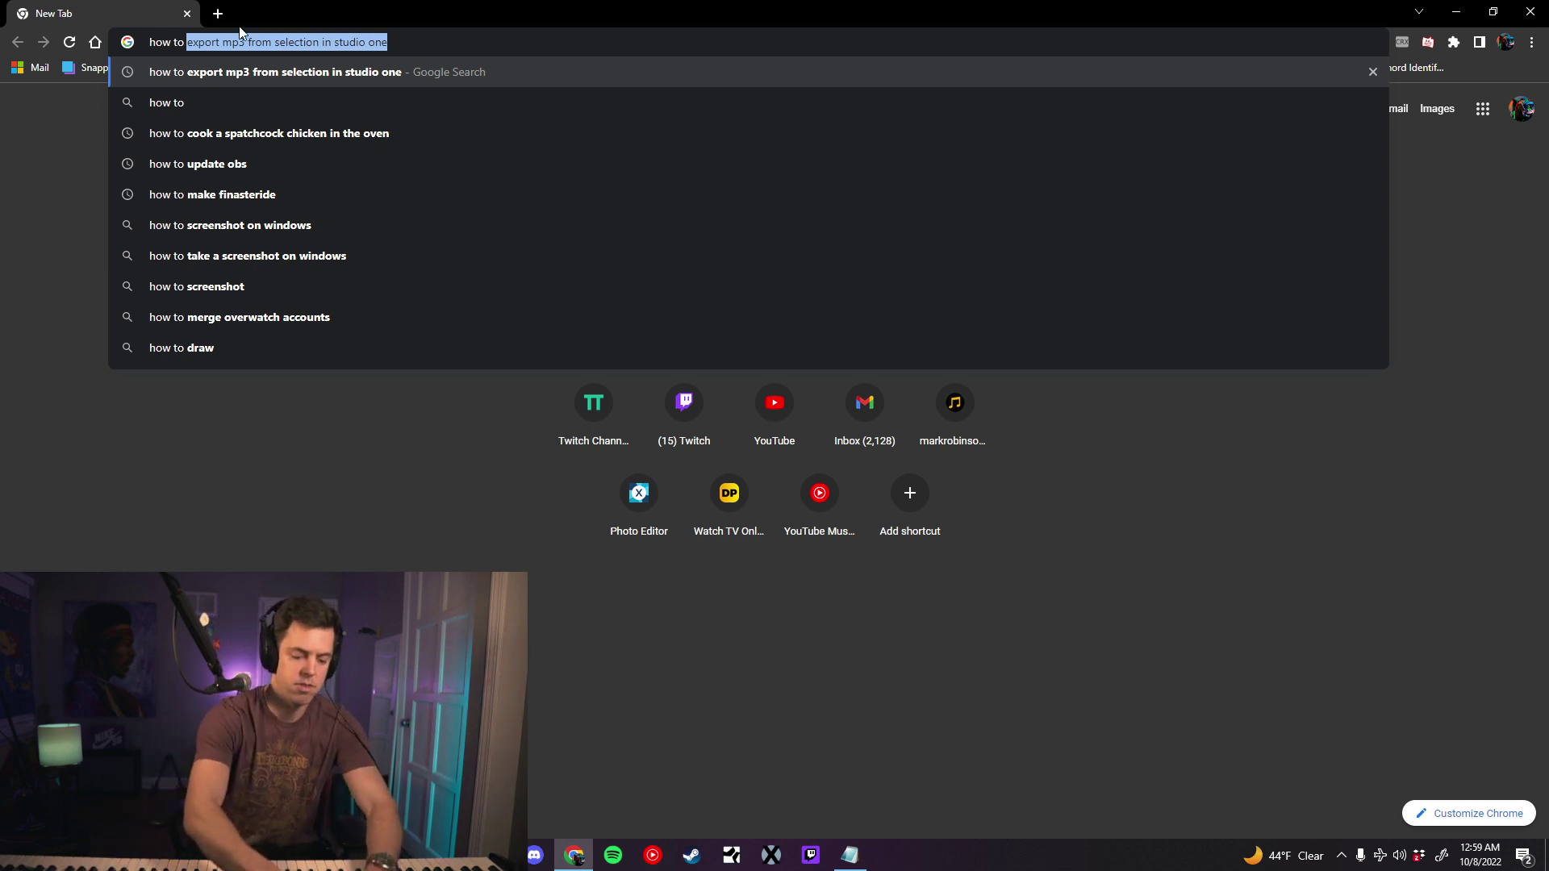
text(unhost in obs)
key(Return)
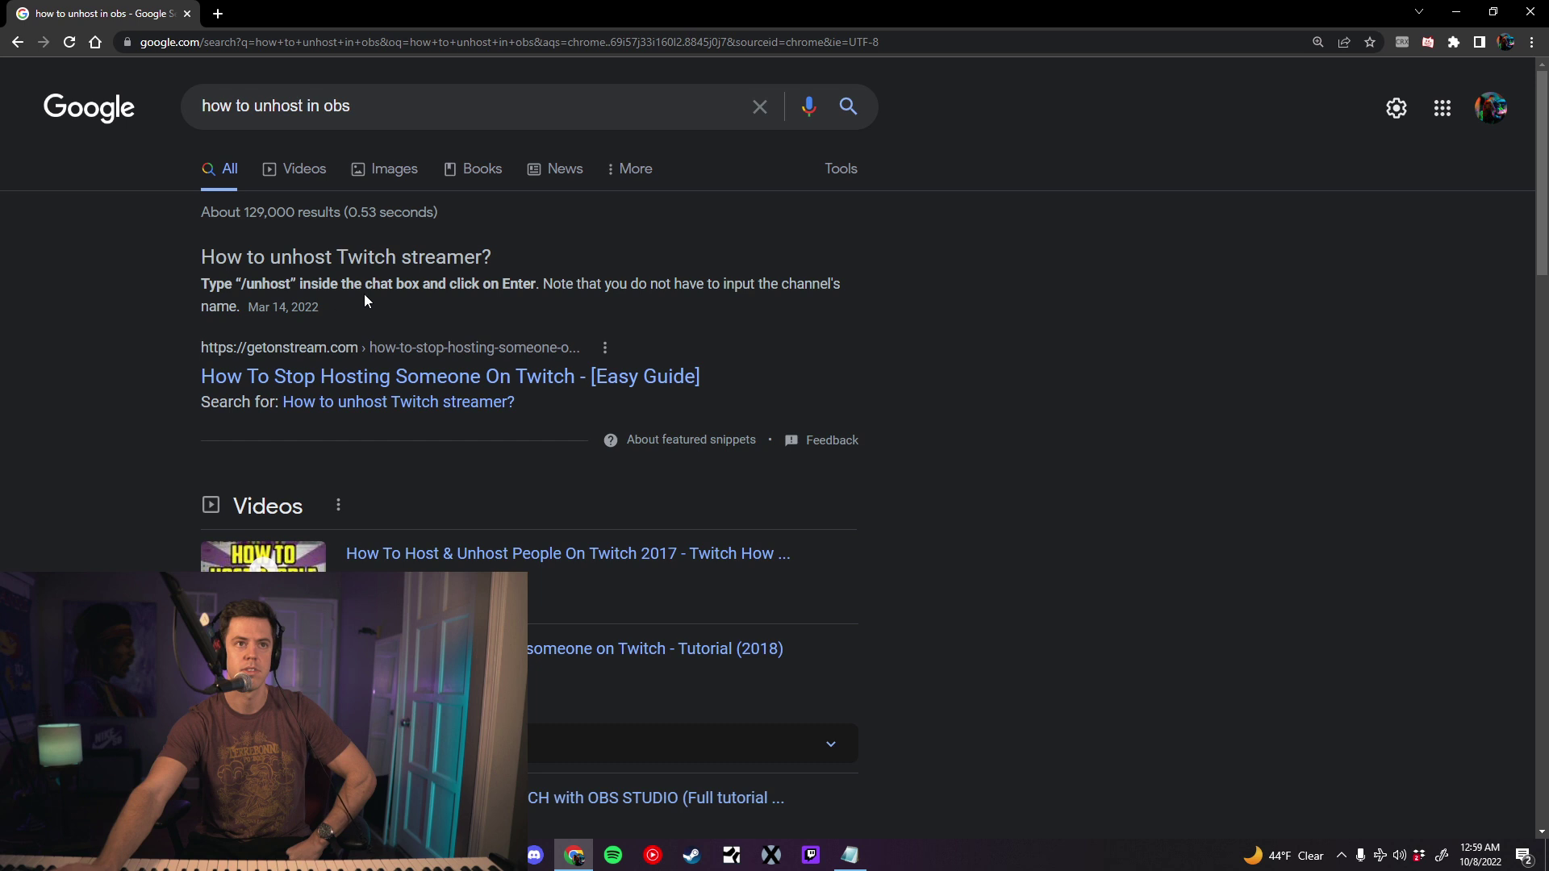
click(1470, 15)
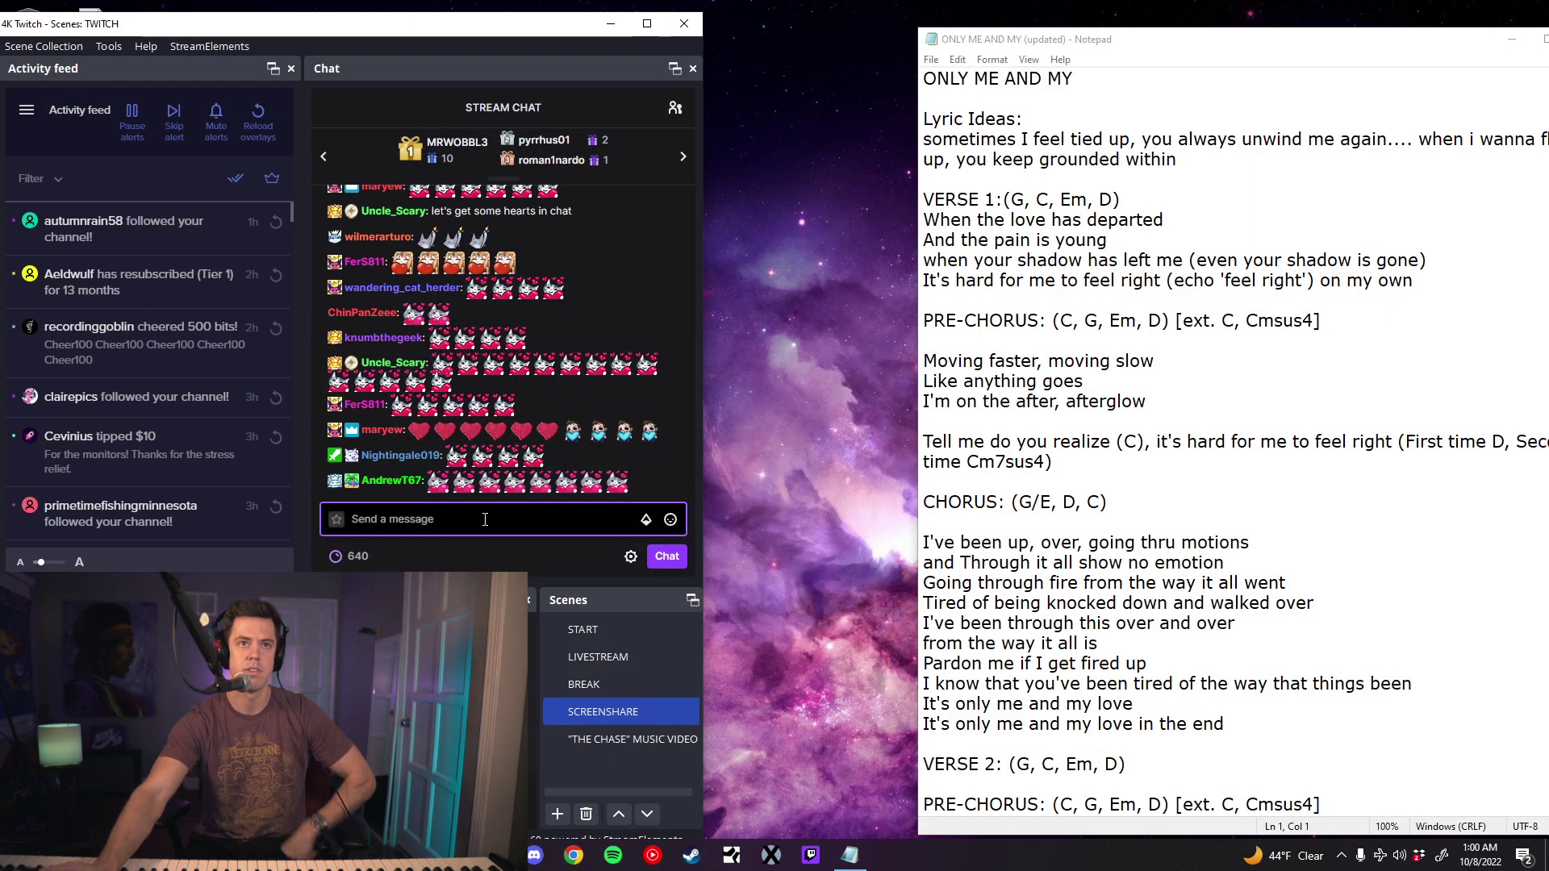
text(/unhost)
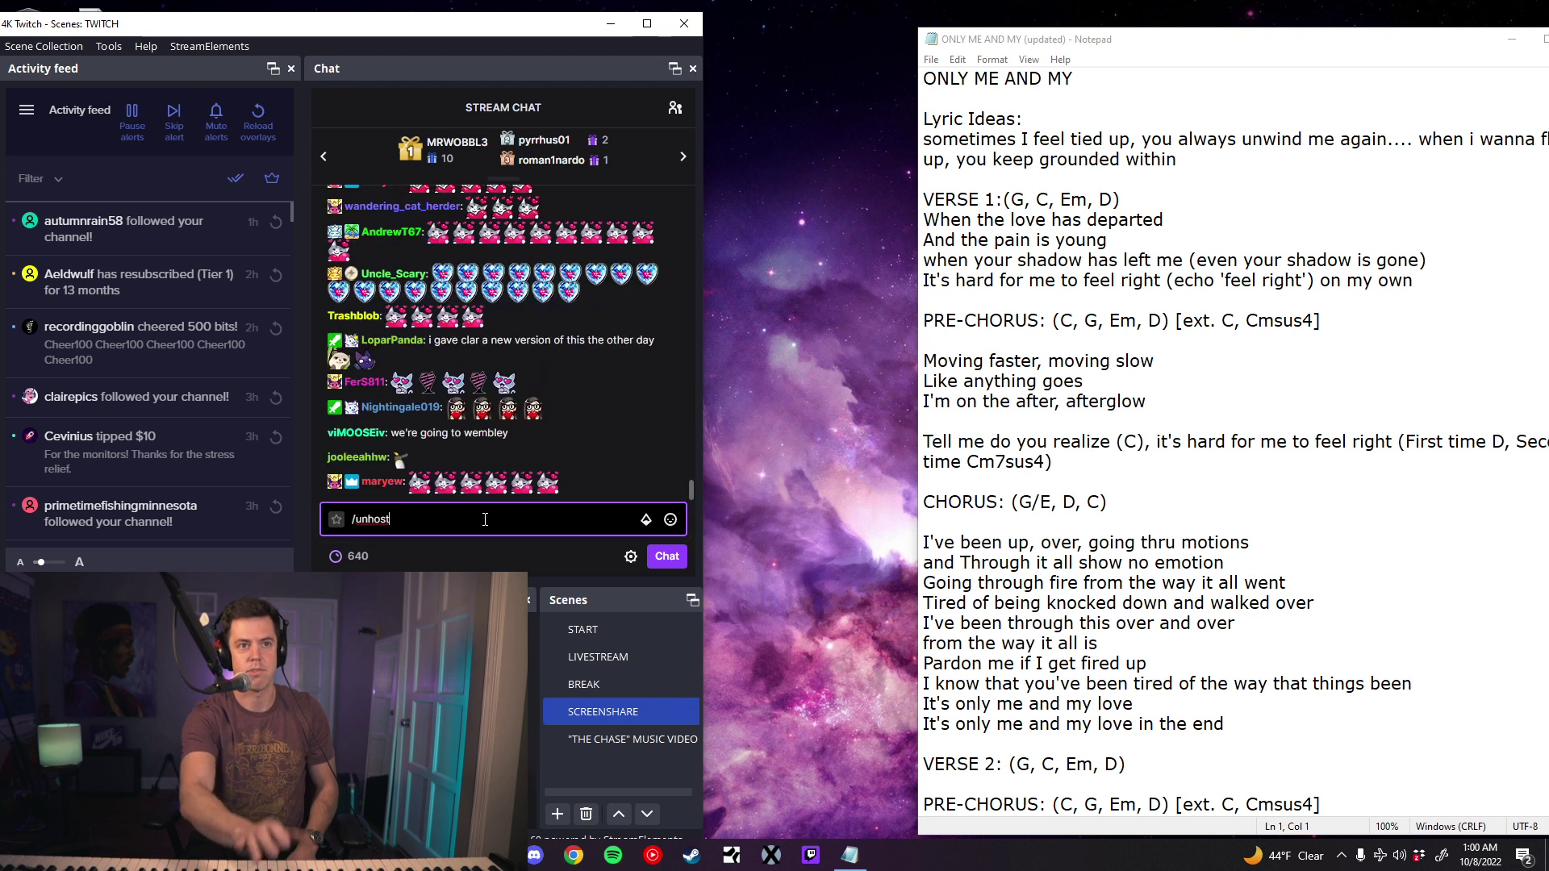
Send /unhost in the chat dock so Twitch confirms hosting has stopped.
key(Return)
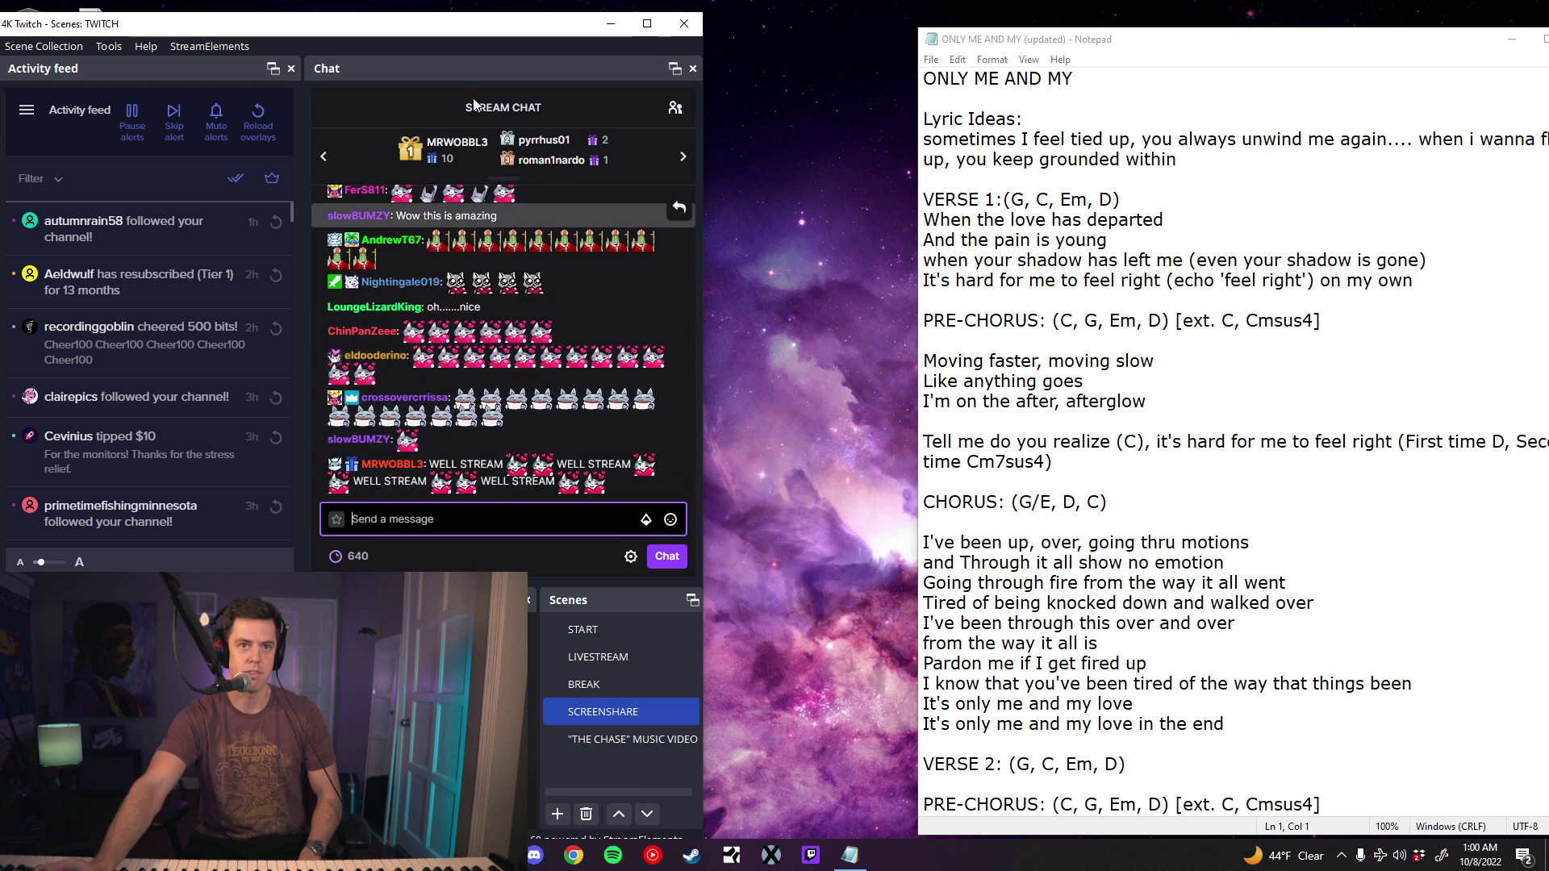
Drag OBS off the left snap to enlarge it, revealing controls, mixer and stream info.
drag(507, 23, 717, 42)
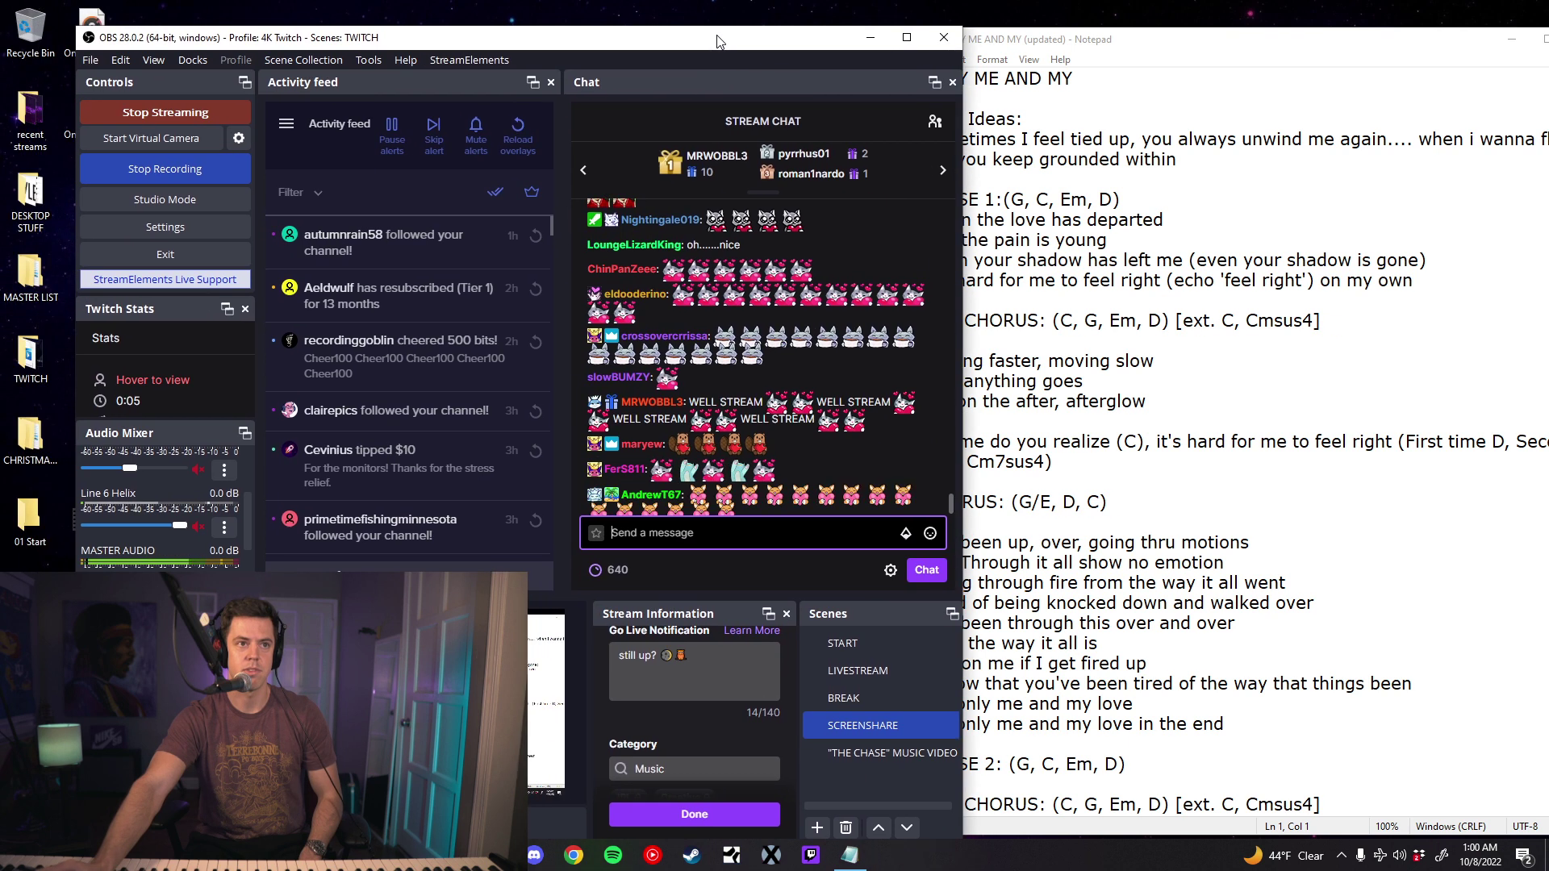